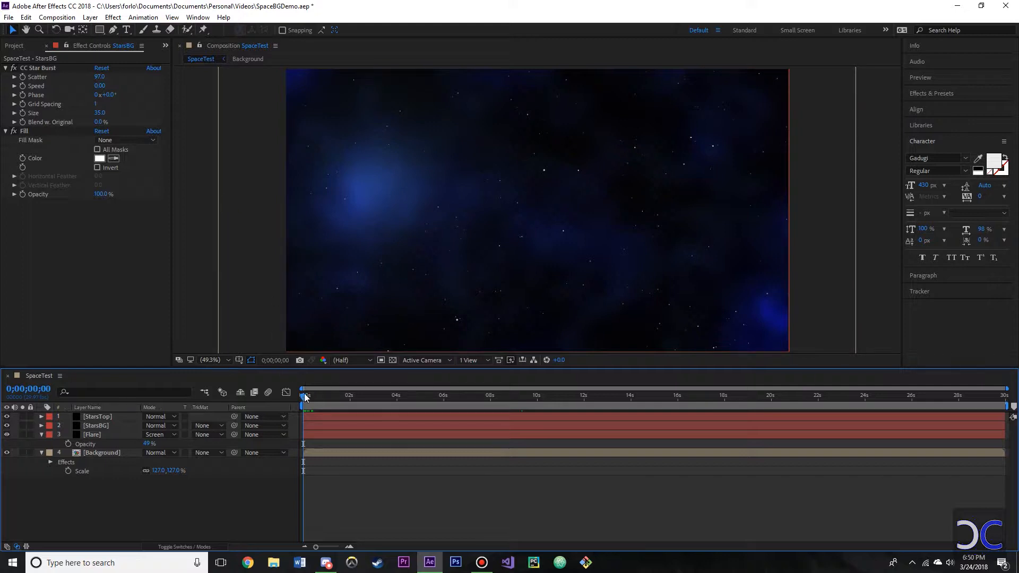
# - Preview the finished SpaceTest composition from its first frame
pyautogui.moveTo(304, 396); pyautogui.dragTo(224, 430)
pyautogui.press('space')
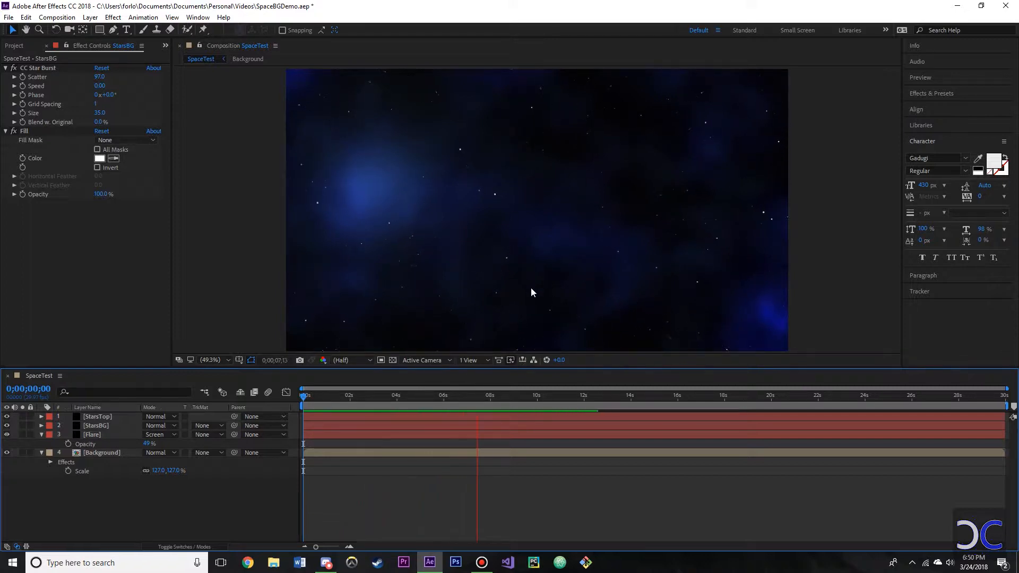
pyautogui.press('space')
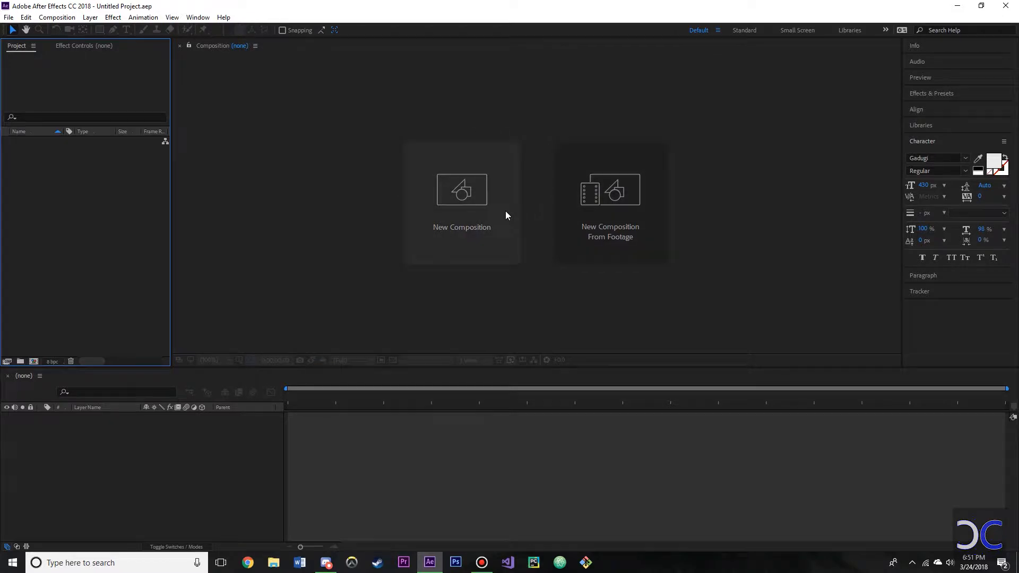
# - Create a new composition named Main with the HDTV 1080 29.97 preset
pyautogui.click(488, 210)
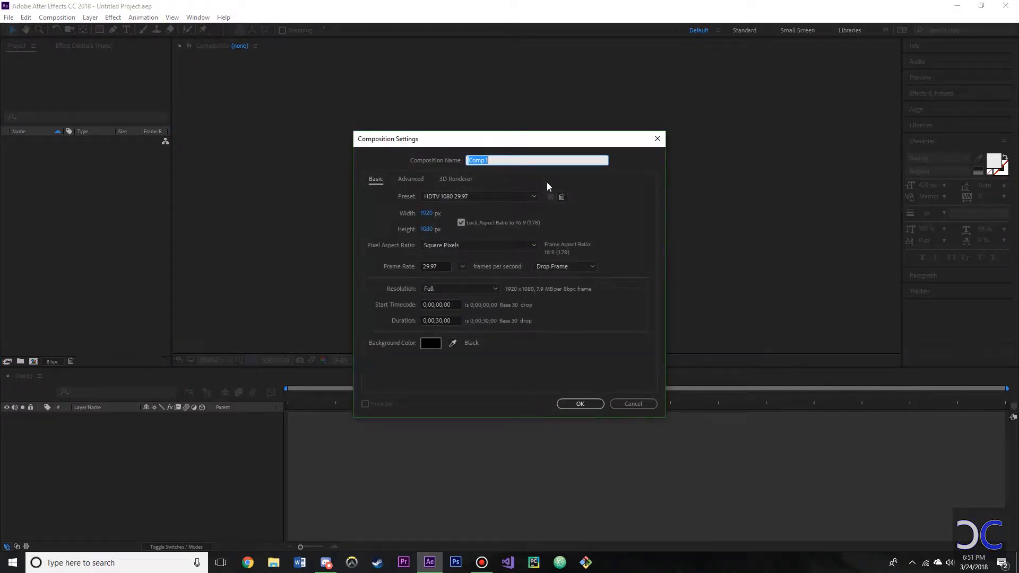
pyautogui.press('BackSpace')
pyautogui.write('Space')
pyautogui.press('BackSpace')
pyautogui.press('BackSpace')
pyautogui.press('BackSpace')
pyautogui.press('BackSpace')
pyautogui.write('Main')
pyautogui.click(580, 404)
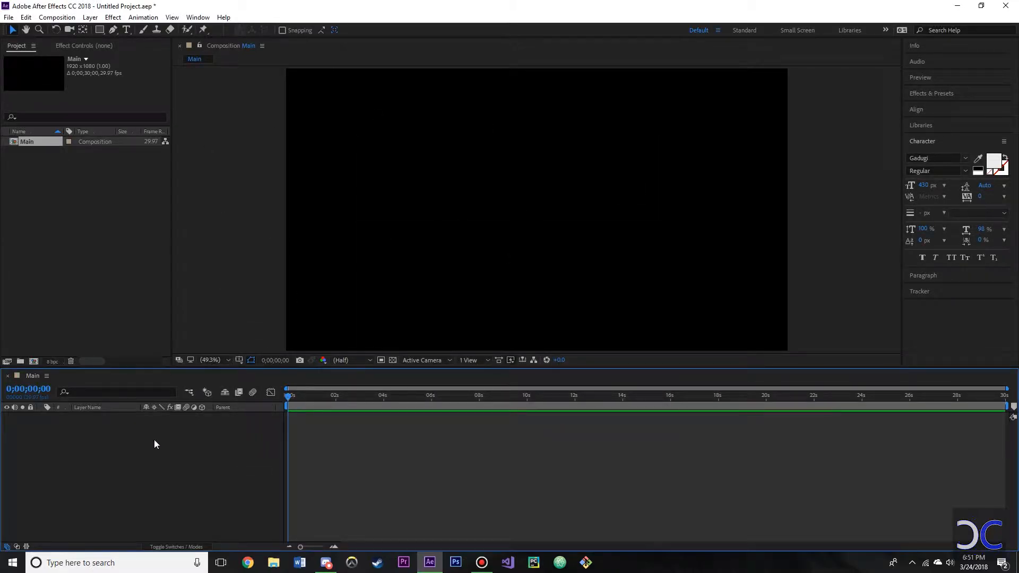
# - Create a 1920 × 1080 px solid layer named Dust with the black colour 000000
pyautogui.rightClick(236, 438)
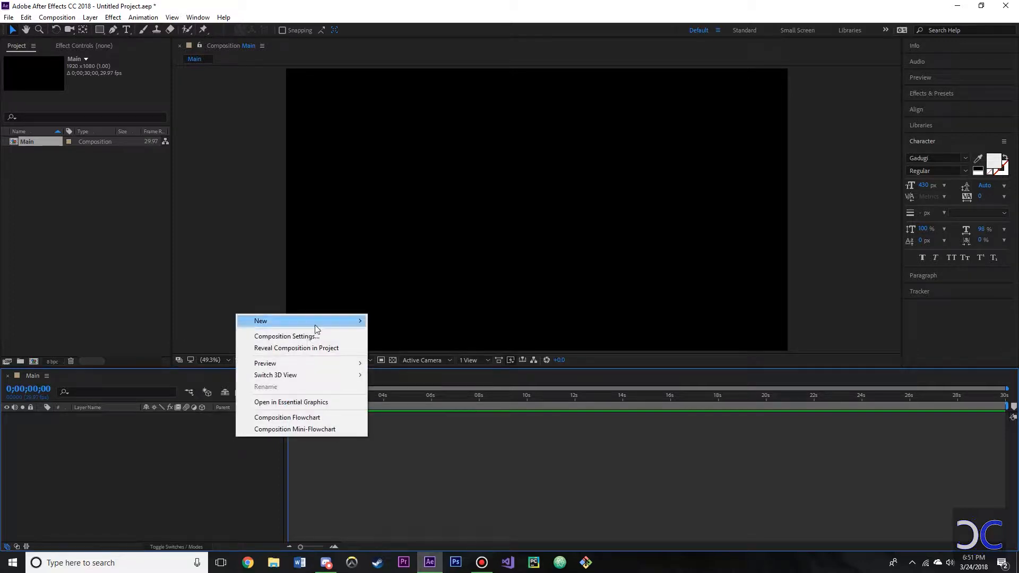
pyautogui.moveTo(315, 325)
pyautogui.click(404, 348)
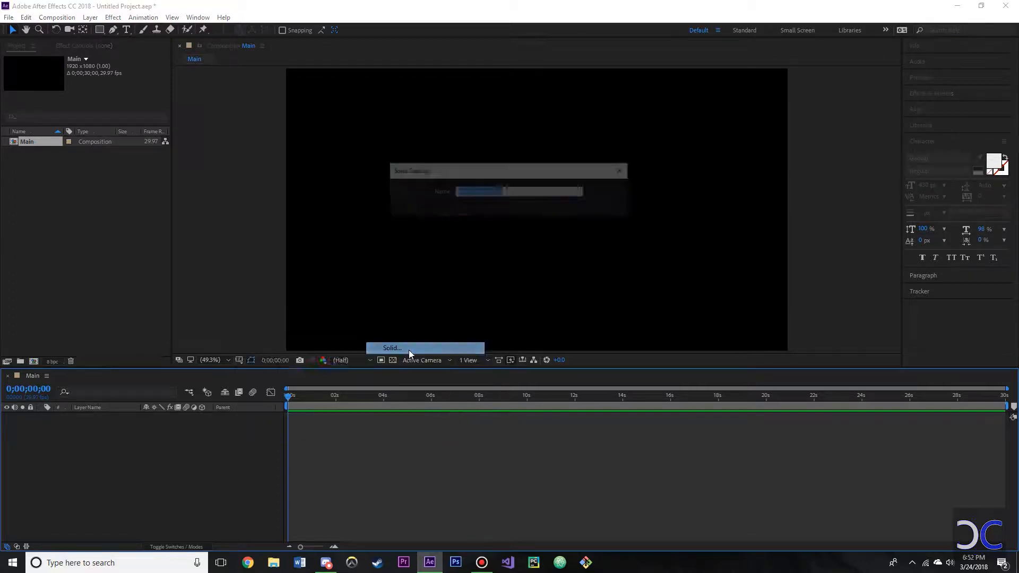
pyautogui.press('BackSpace')
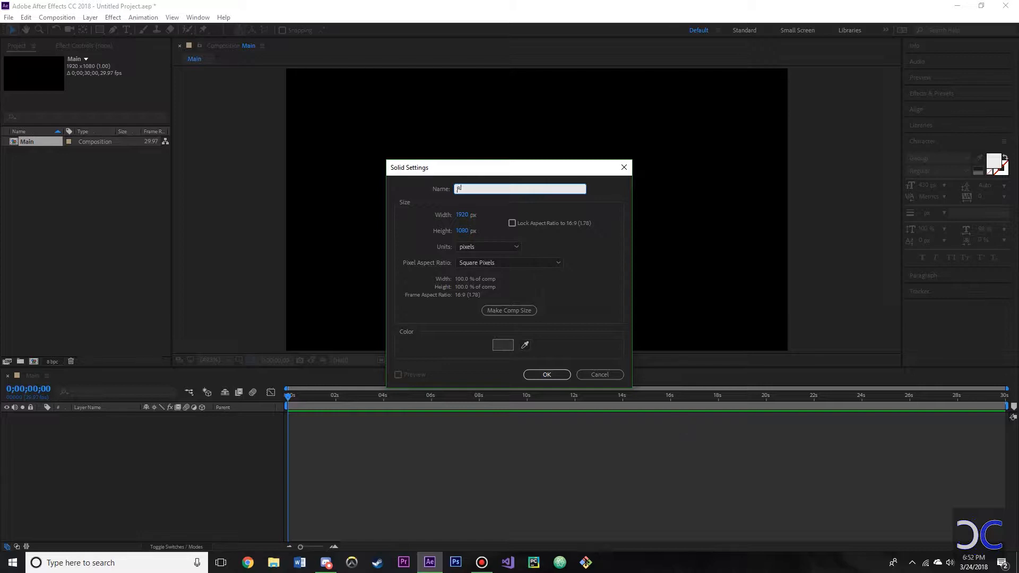
pyautogui.write('Back')
pyautogui.press('BackSpace')
pyautogui.press('BackSpace')
pyautogui.press('BackSpace')
pyautogui.press('BackSpace')
pyautogui.write('Du')
pyautogui.click(503, 345)
pyautogui.write('000000')
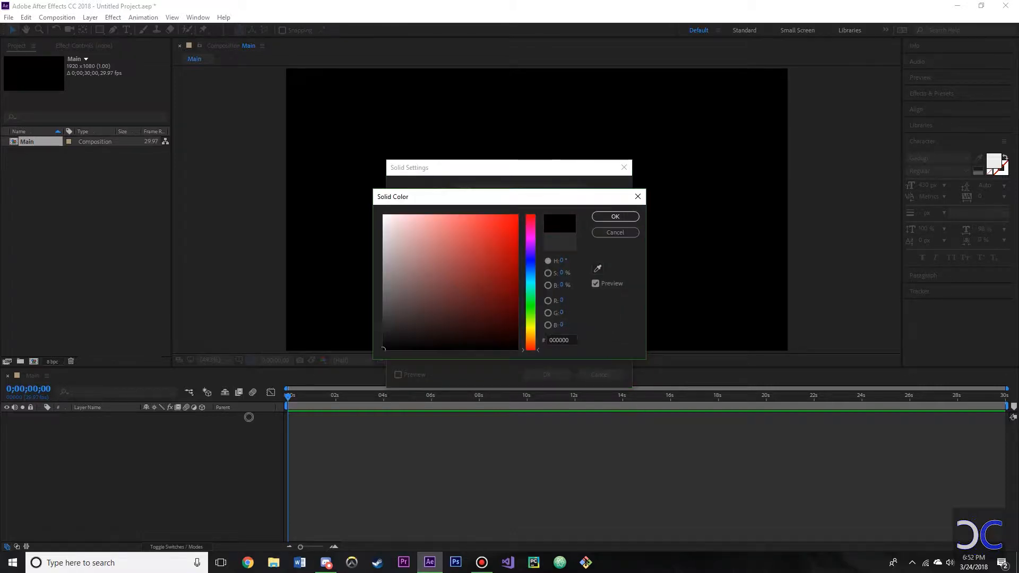
pyautogui.click(612, 217)
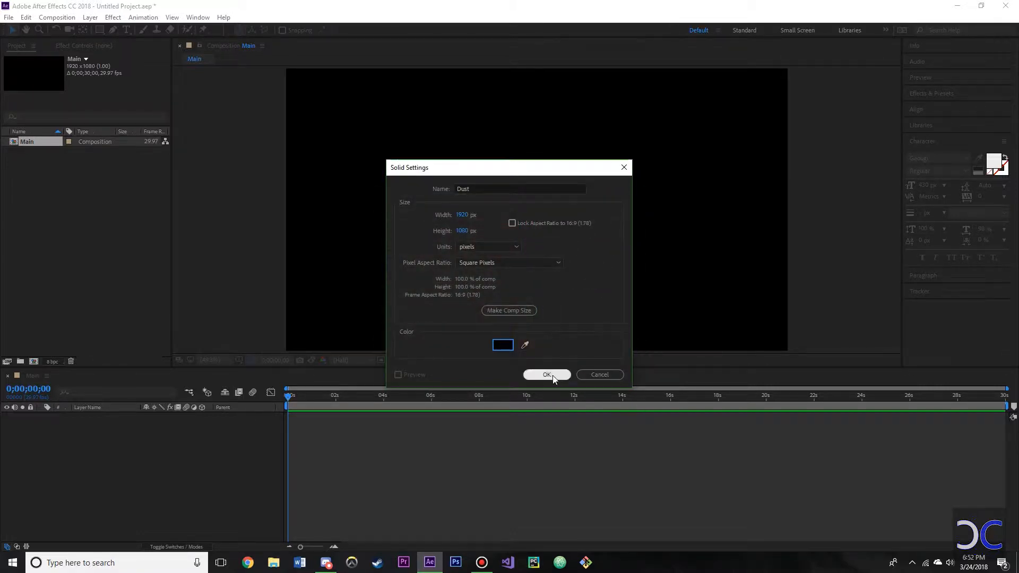
pyautogui.click(547, 374)
# - Find the Fractal Noise effect and apply it to the Dust layer
pyautogui.click(935, 92)
pyautogui.click(932, 106)
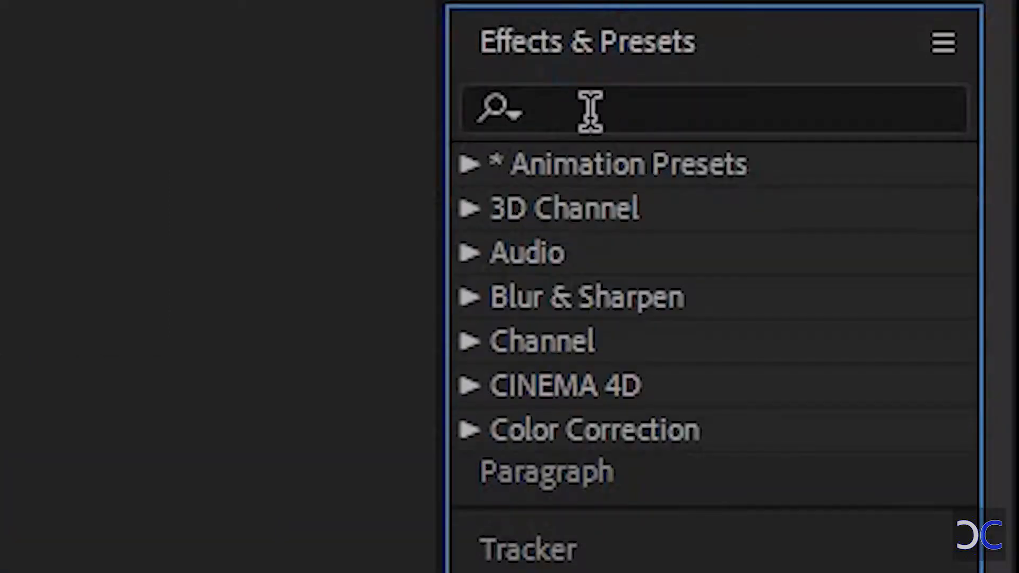
pyautogui.write('fract')
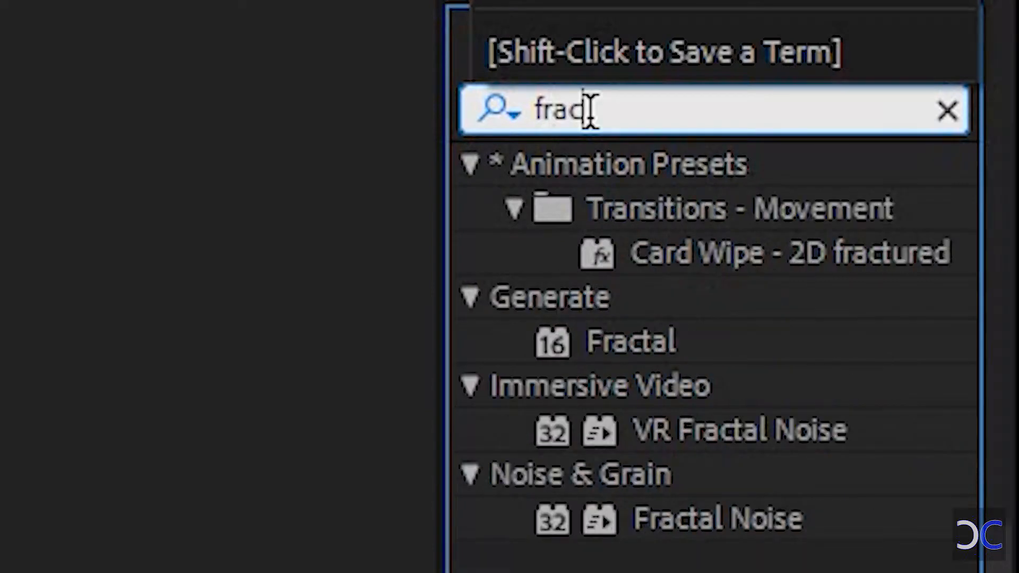
pyautogui.moveTo(717, 518); pyautogui.dragTo(98, 421)
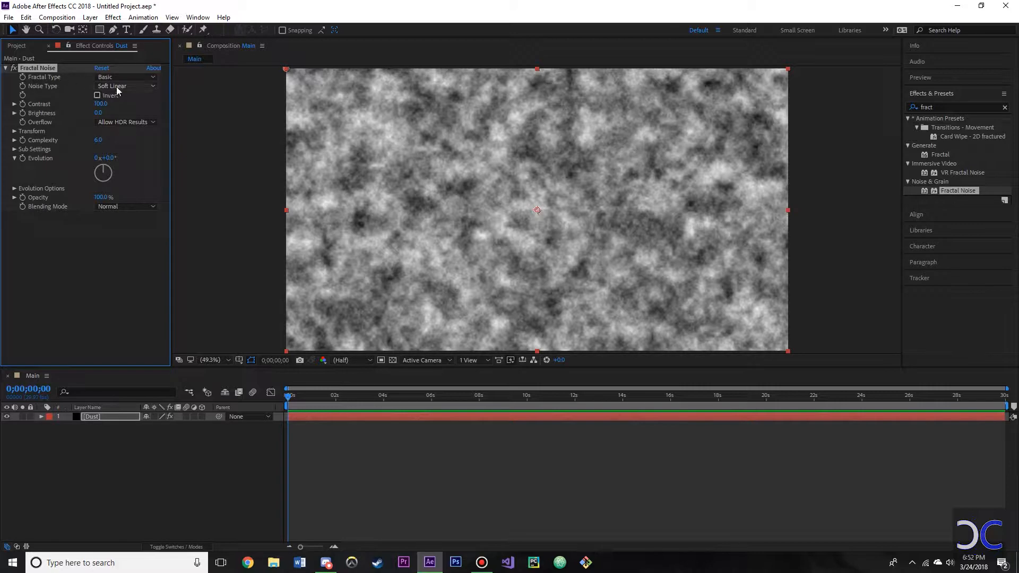
# - Set the Dust layer's Fractal Noise to noise type Spline and fractal type Cloudy
pyautogui.click(150, 86)
pyautogui.click(129, 133)
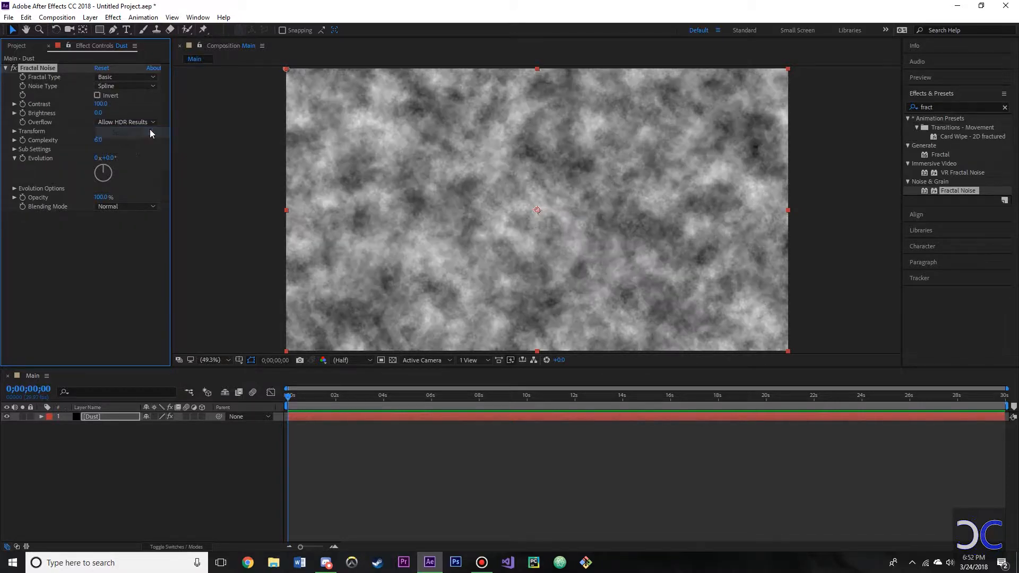
pyautogui.click(132, 77)
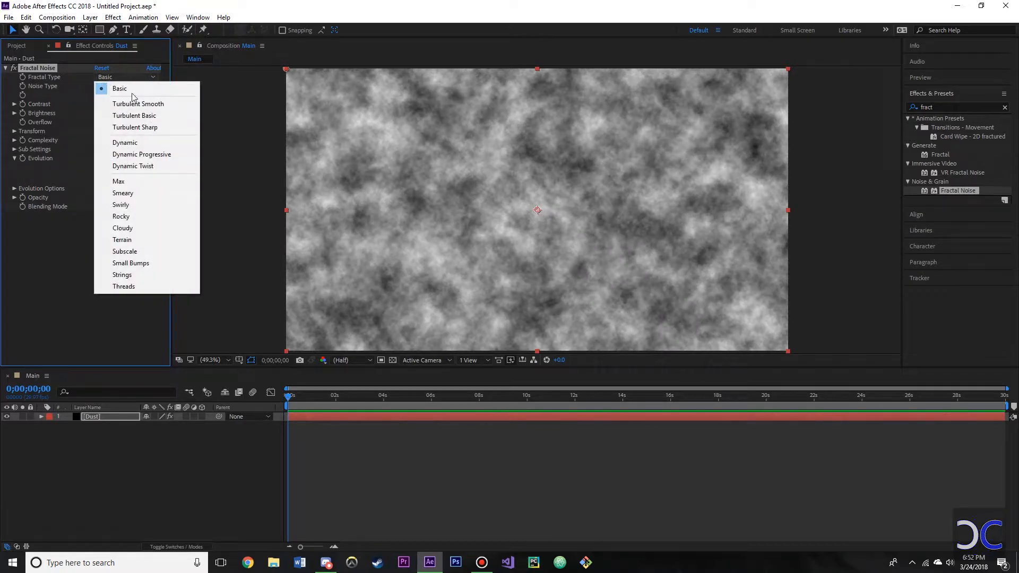
pyautogui.click(133, 229)
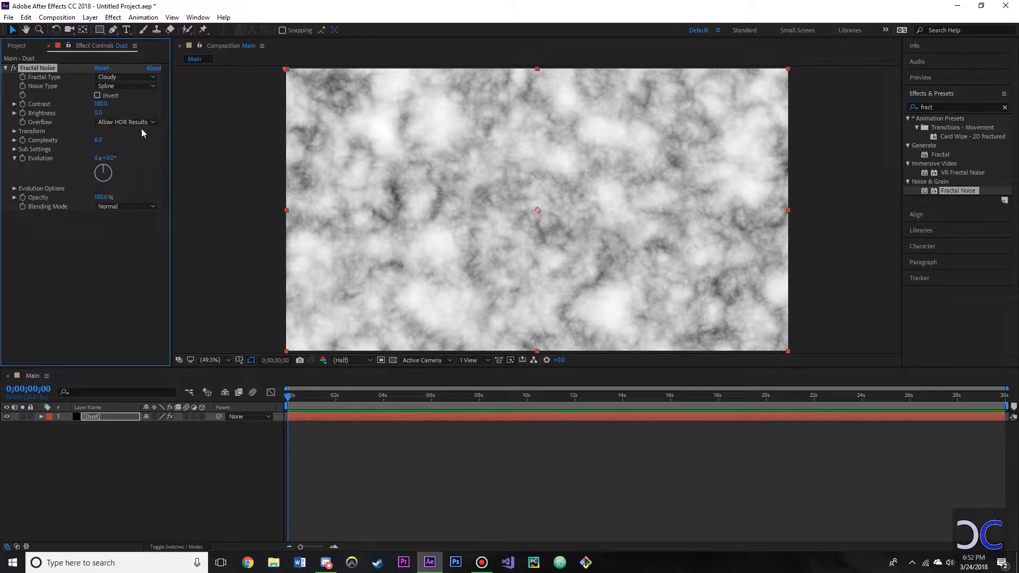
# - Set the Dust layer's Fractal Noise to contrast 3, brightness -1 and evolution 171°
pyautogui.moveTo(99, 103); pyautogui.dragTo(44, 100)
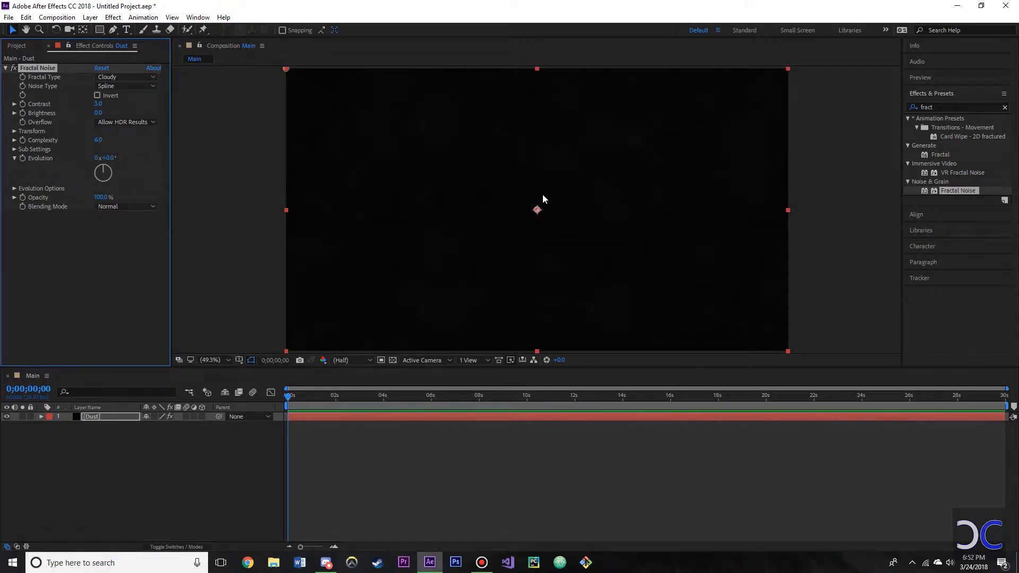
pyautogui.moveTo(96, 113)
pyautogui.mouseDown()
pyautogui.moveTo(108, 112)
pyautogui.moveTo(94, 112)
pyautogui.mouseUp()
pyautogui.moveTo(110, 158); pyautogui.dragTo(195, 153)
# - Create a black solid layer named Blue above Dust and apply the Fractal Noise effect to it
pyautogui.rightClick(183, 441)
pyautogui.moveTo(278, 325)
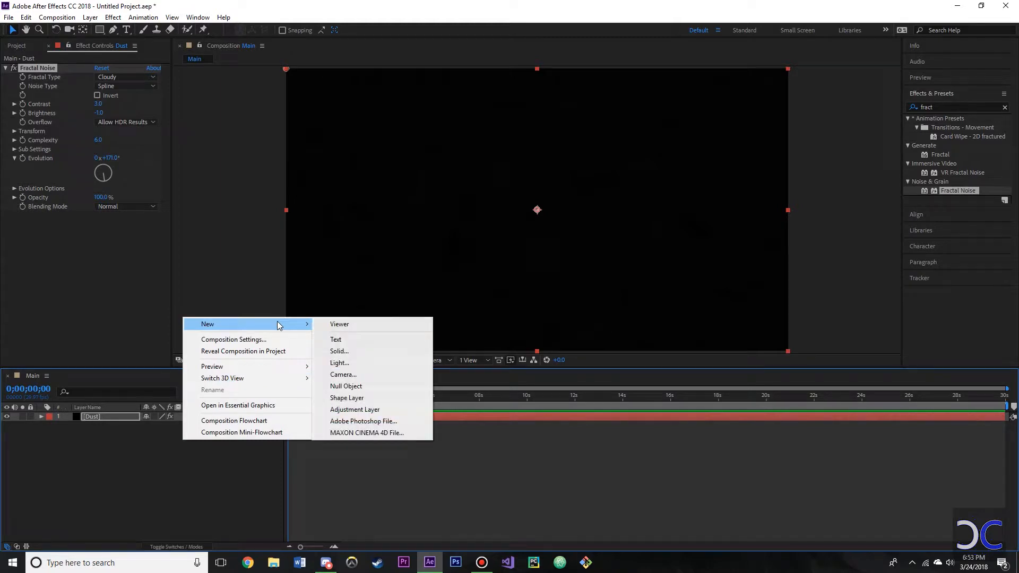
pyautogui.click(337, 351)
pyautogui.press('BackSpace')
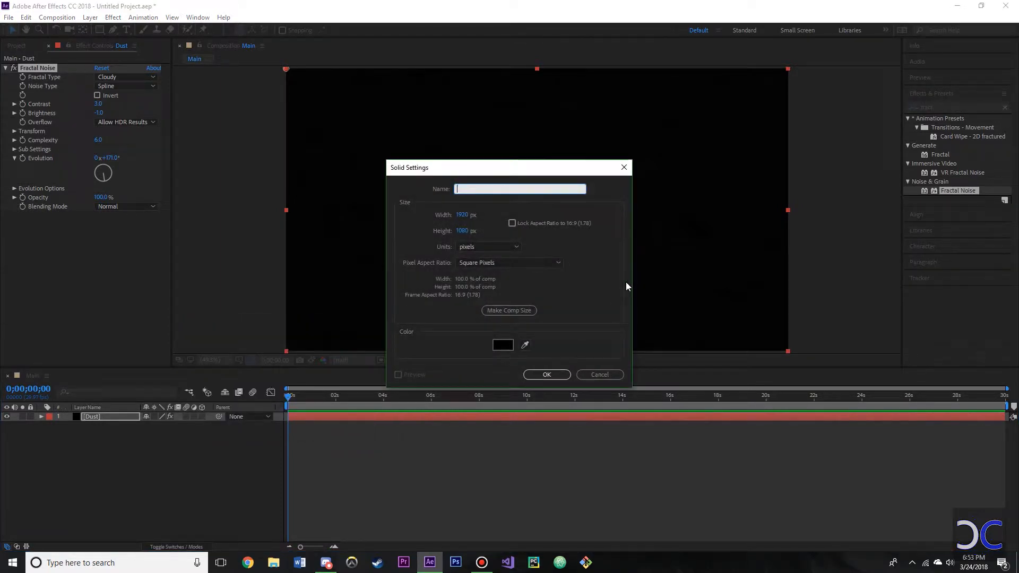
pyautogui.write('Blue')
pyautogui.click(546, 375)
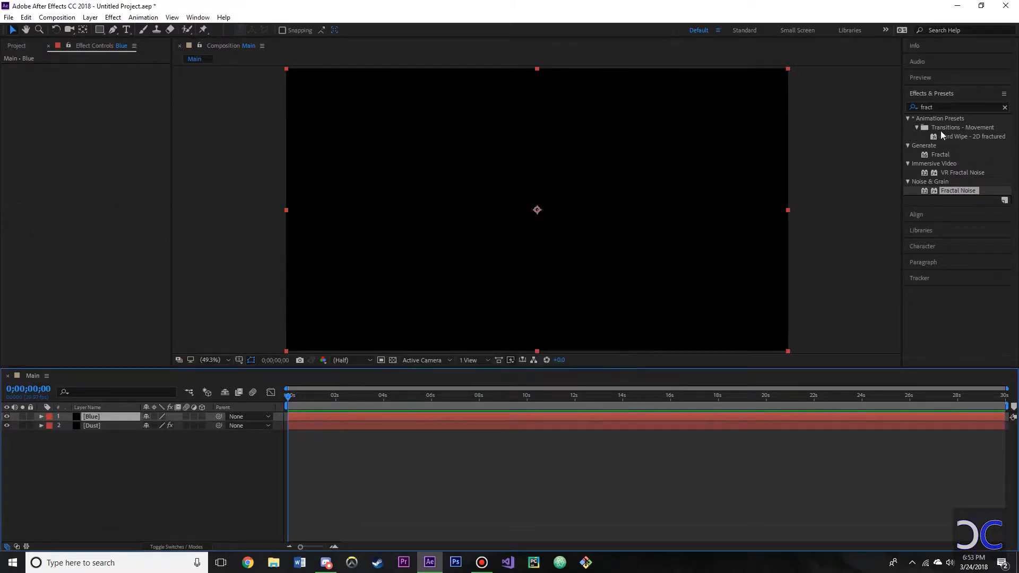
pyautogui.moveTo(957, 196); pyautogui.dragTo(107, 417)
# - Show the layer mode controls and set the Blue layer's blending mode to Screen
pyautogui.rightClick(108, 418)
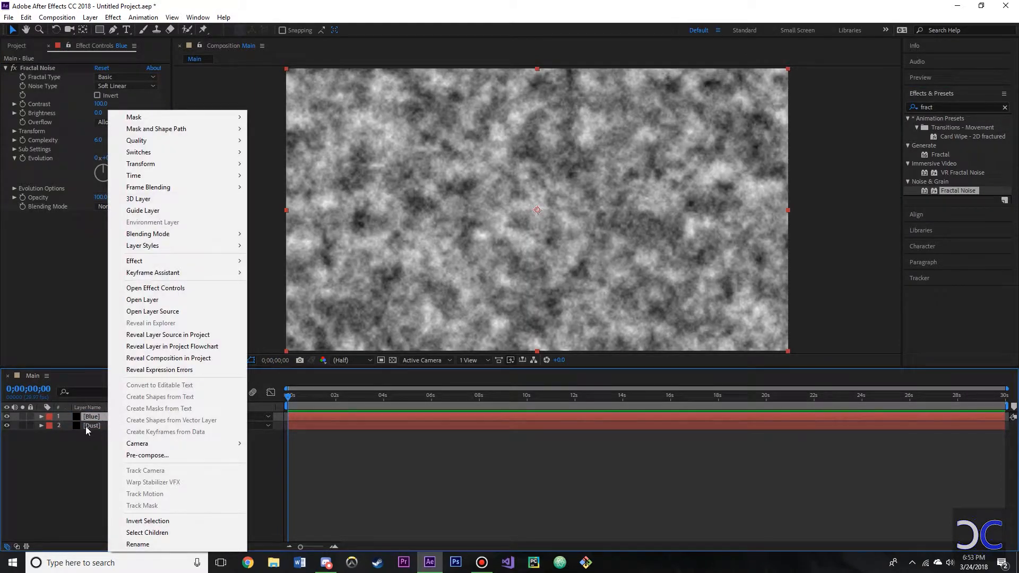
pyautogui.click(88, 414)
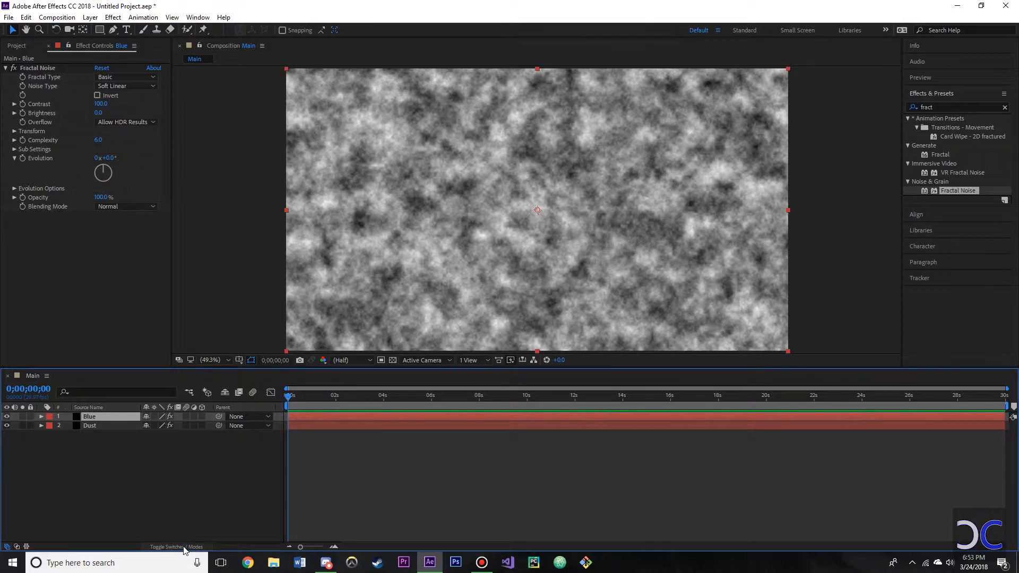
pyautogui.click(183, 547)
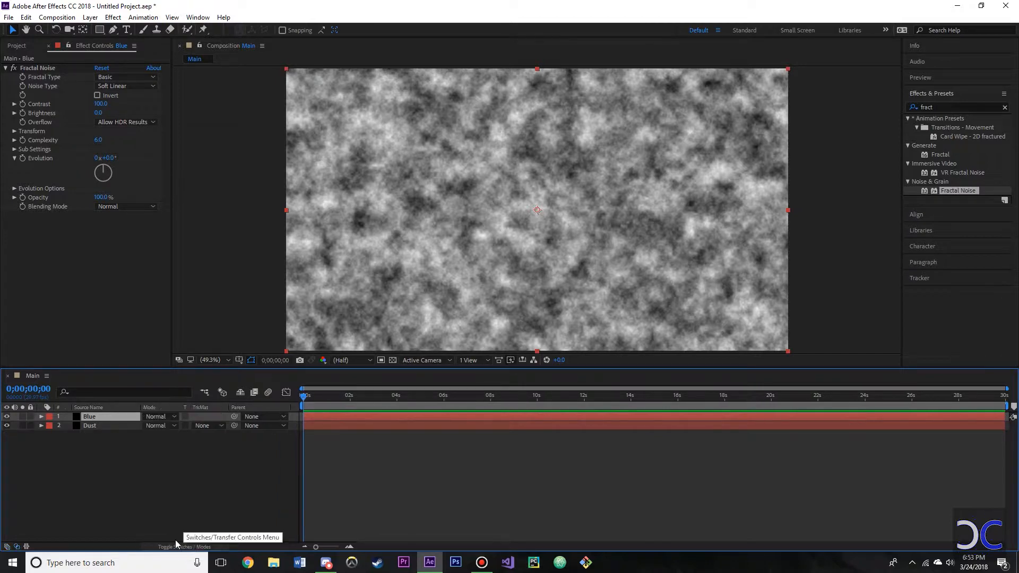
pyautogui.click(160, 417)
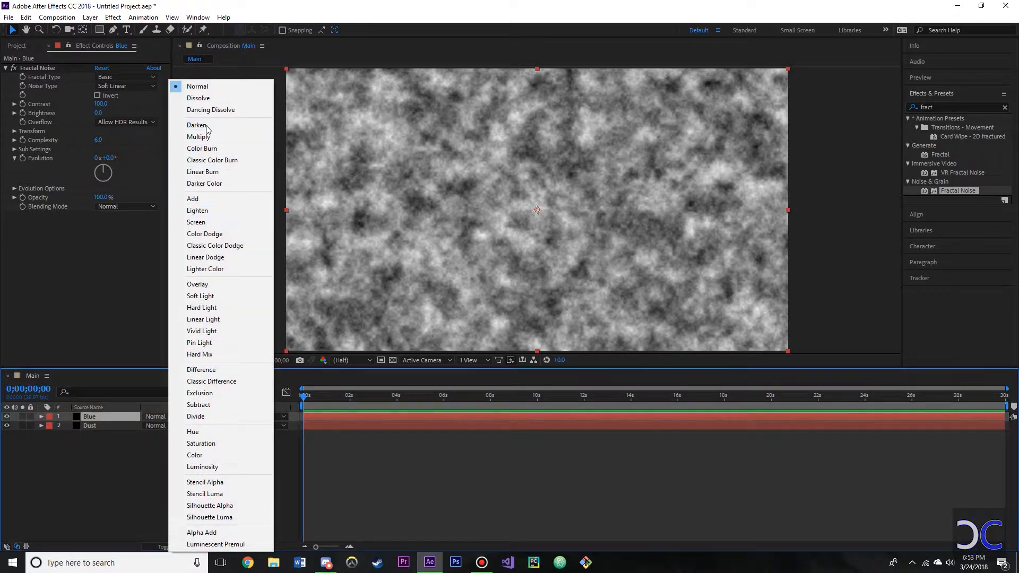
pyautogui.click(212, 222)
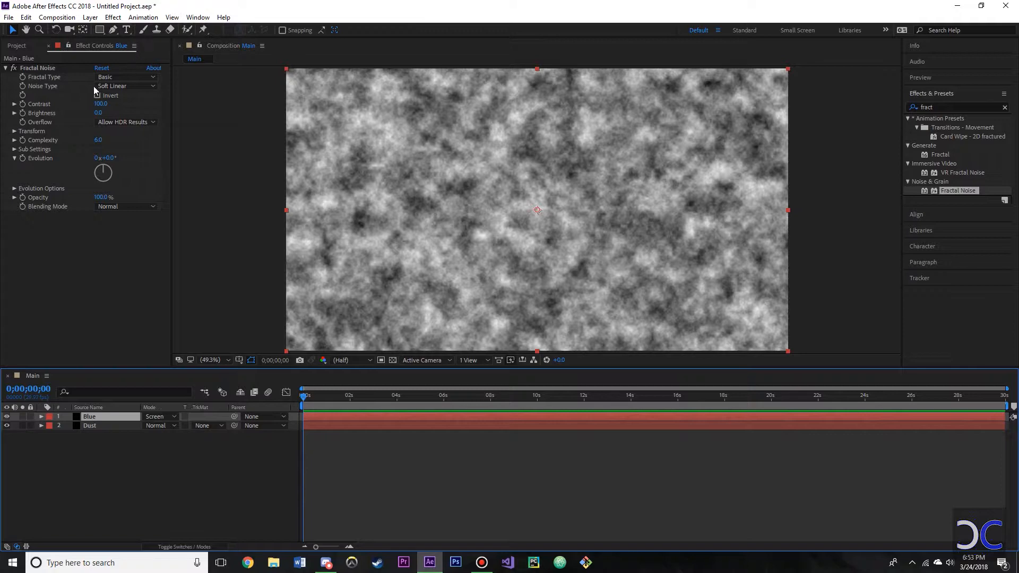
# - Set the Blue layer's Fractal Noise to fractal type Cloudy and noise type Spline, and invert it
pyautogui.click(130, 78)
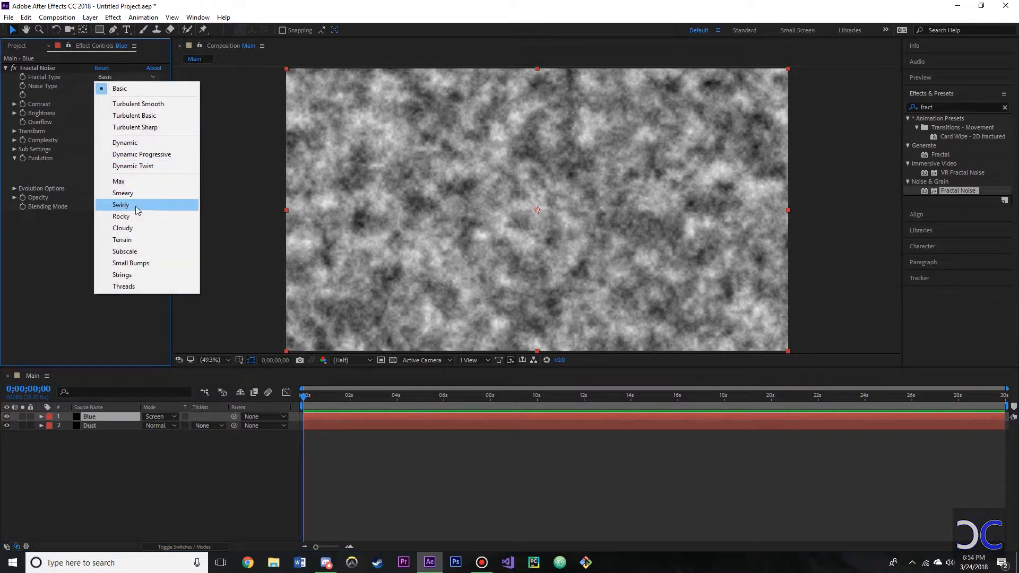
pyautogui.click(141, 231)
pyautogui.click(117, 85)
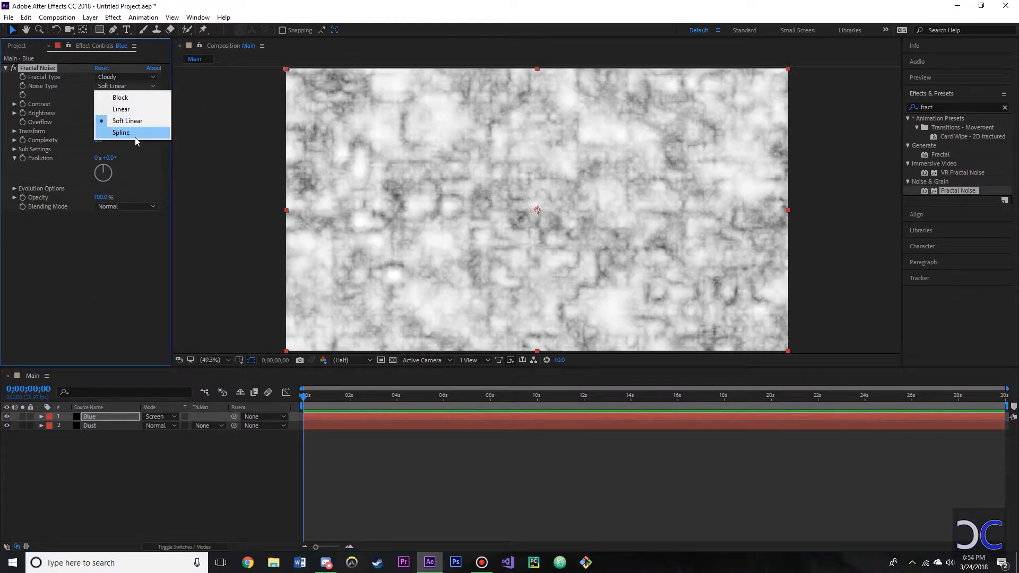
pyautogui.click(133, 136)
pyautogui.click(97, 94)
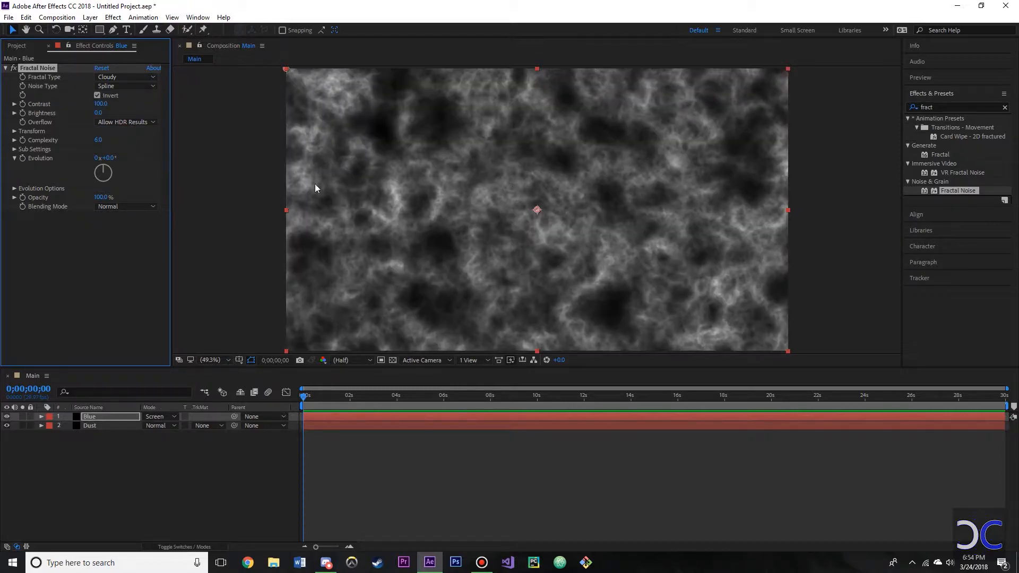
# - Try contrast 152 and brightness 5 on the Blue layer's Fractal Noise, and reset the contrast to 100
pyautogui.moveTo(103, 105); pyautogui.dragTo(129, 108)
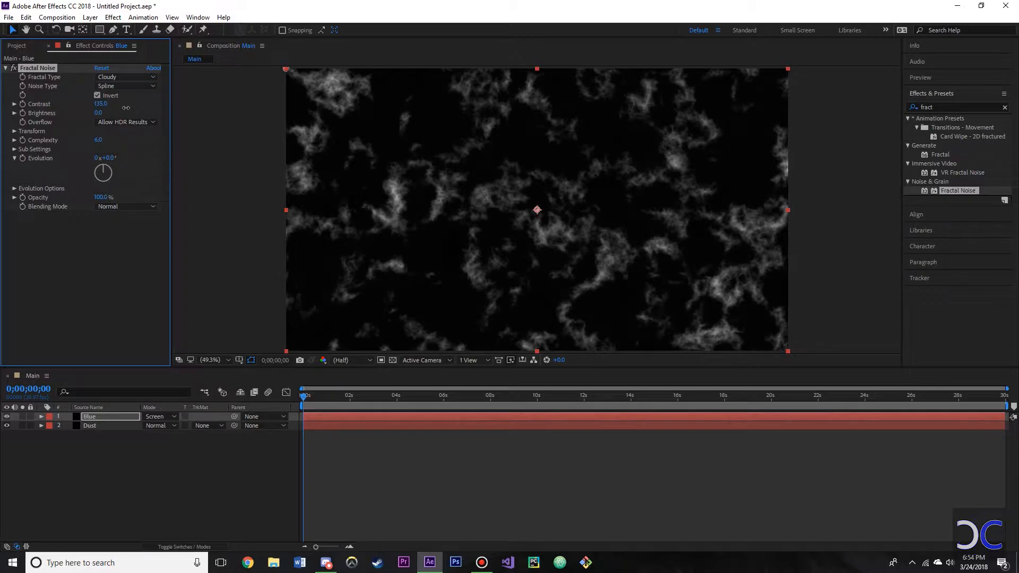
pyautogui.moveTo(104, 112)
pyautogui.mouseDown()
pyautogui.moveTo(126, 112)
pyautogui.moveTo(104, 112)
pyautogui.mouseUp()
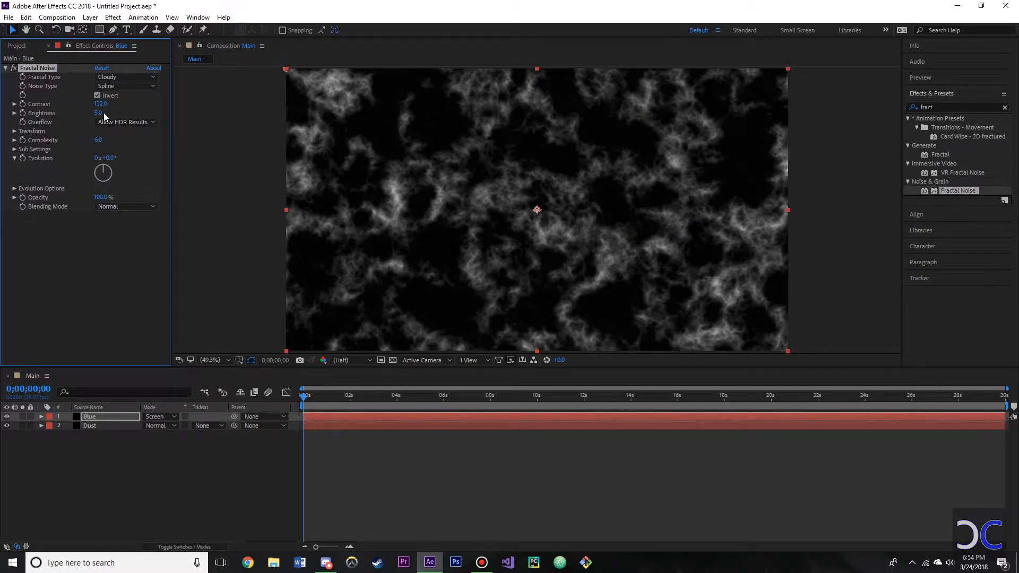
pyautogui.click(104, 103)
pyautogui.write('100')
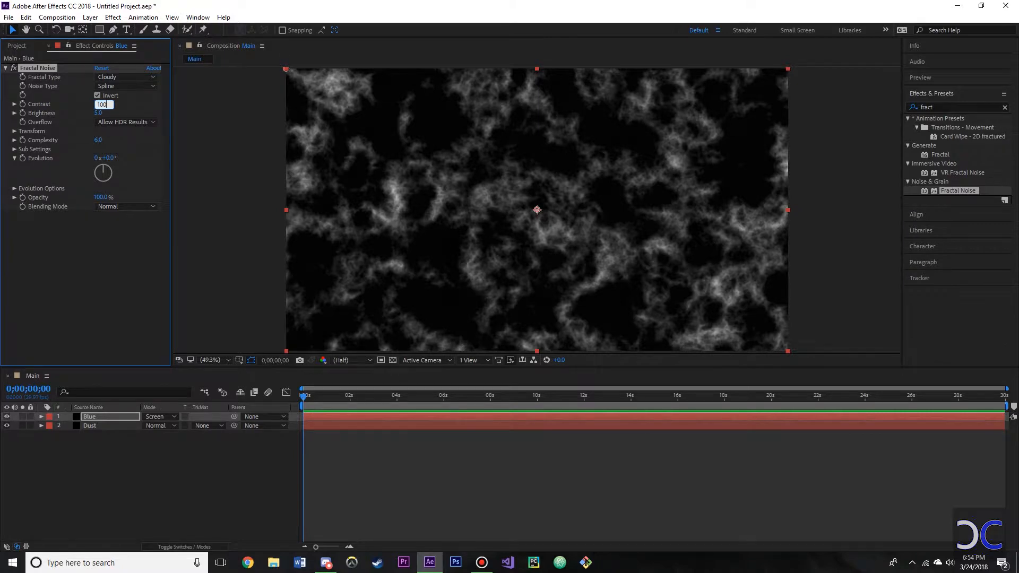
pyautogui.press('Return')
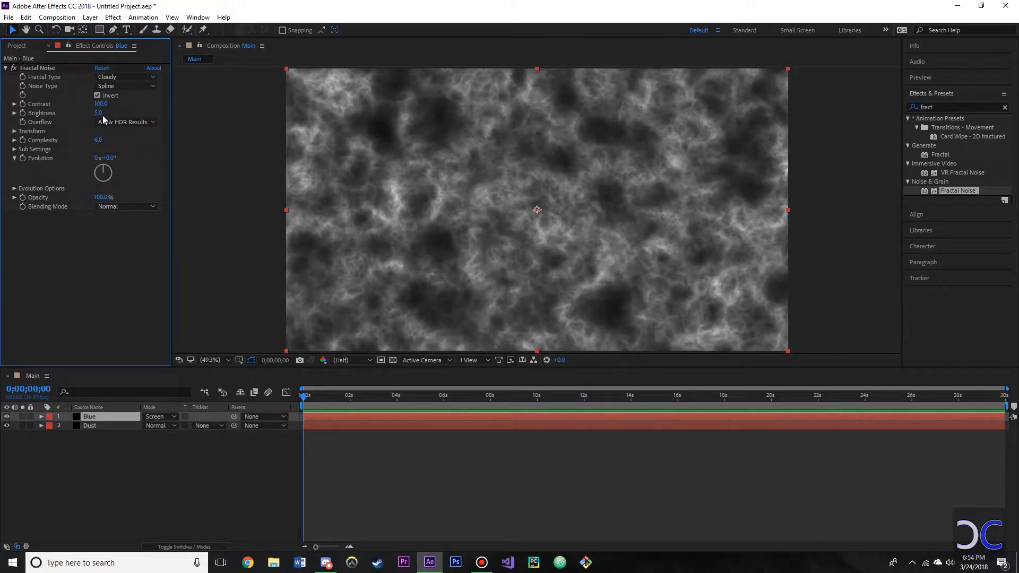
# - Set the Blue layer's Fractal Noise to brightness -24, evolution 17° and opacity 70%
pyautogui.moveTo(99, 113); pyautogui.dragTo(74, 104)
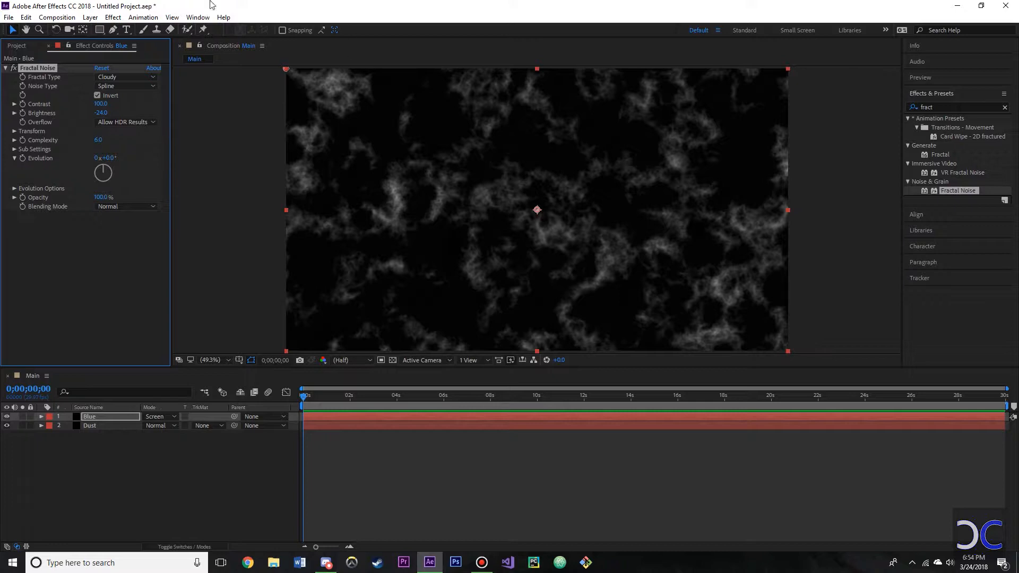
pyautogui.moveTo(99, 158); pyautogui.dragTo(118, 163)
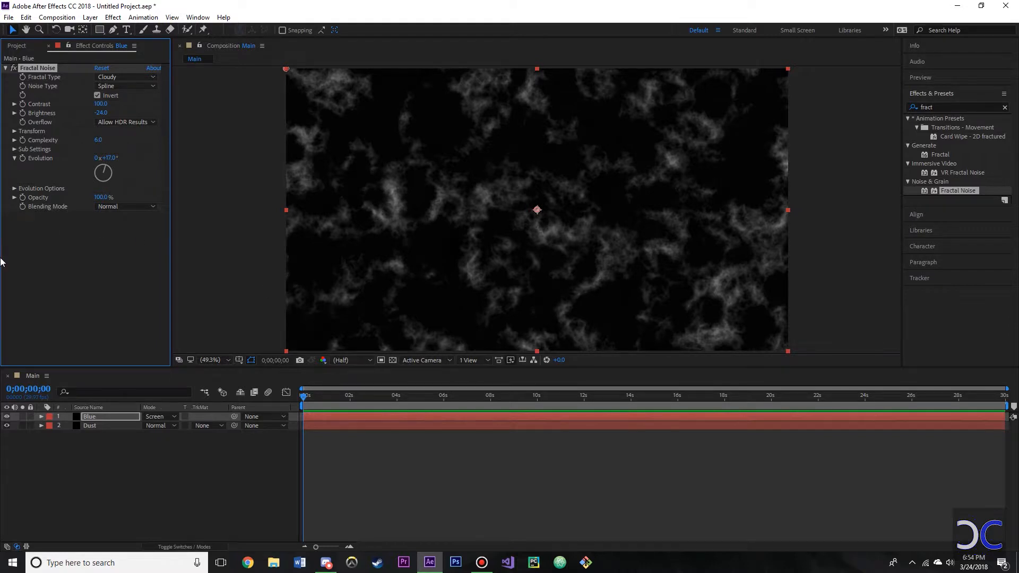
pyautogui.moveTo(102, 197)
pyautogui.mouseDown()
pyautogui.moveTo(77, 198)
pyautogui.moveTo(91, 205)
pyautogui.mouseUp()
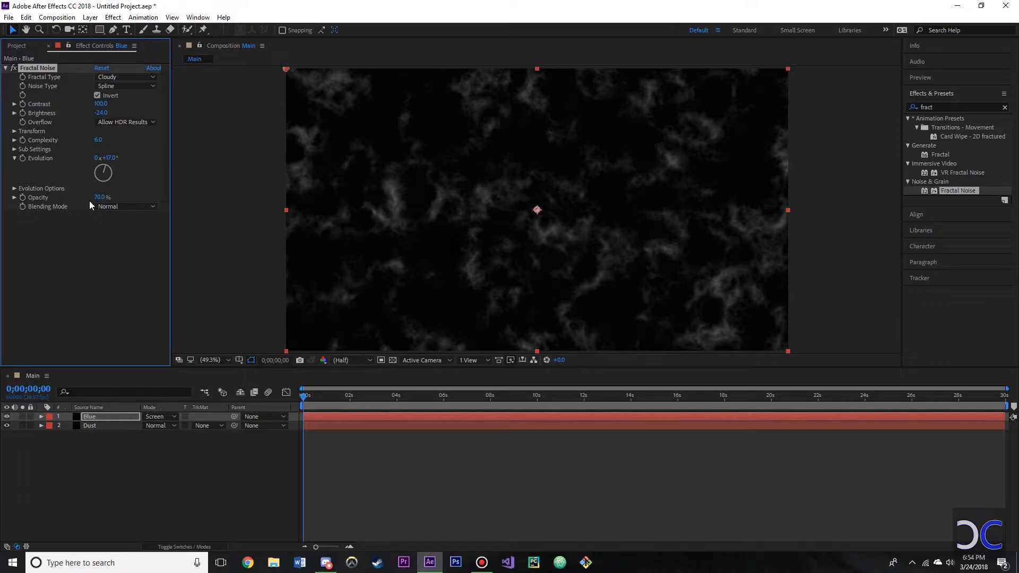
# - Apply the Tint effect to the Blue layer and map white to pure blue (0000FF)
pyautogui.click(947, 106)
pyautogui.write('tint')
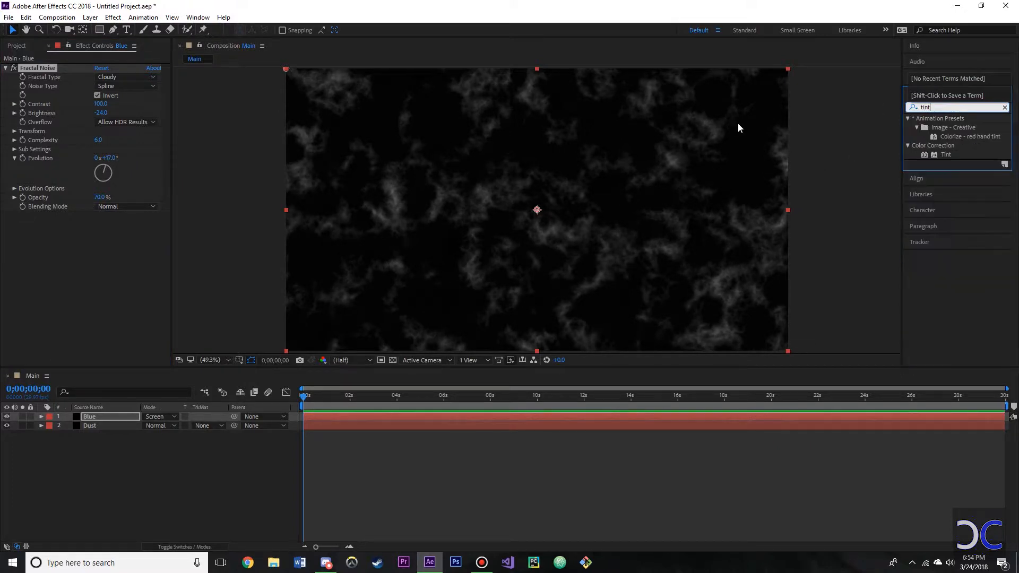
pyautogui.moveTo(951, 153); pyautogui.dragTo(62, 250)
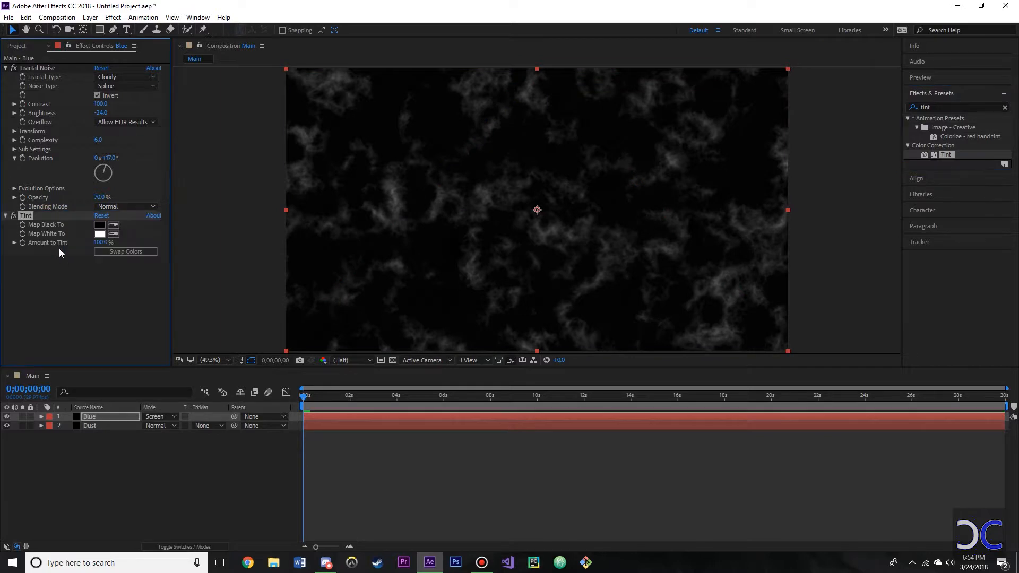
pyautogui.click(100, 234)
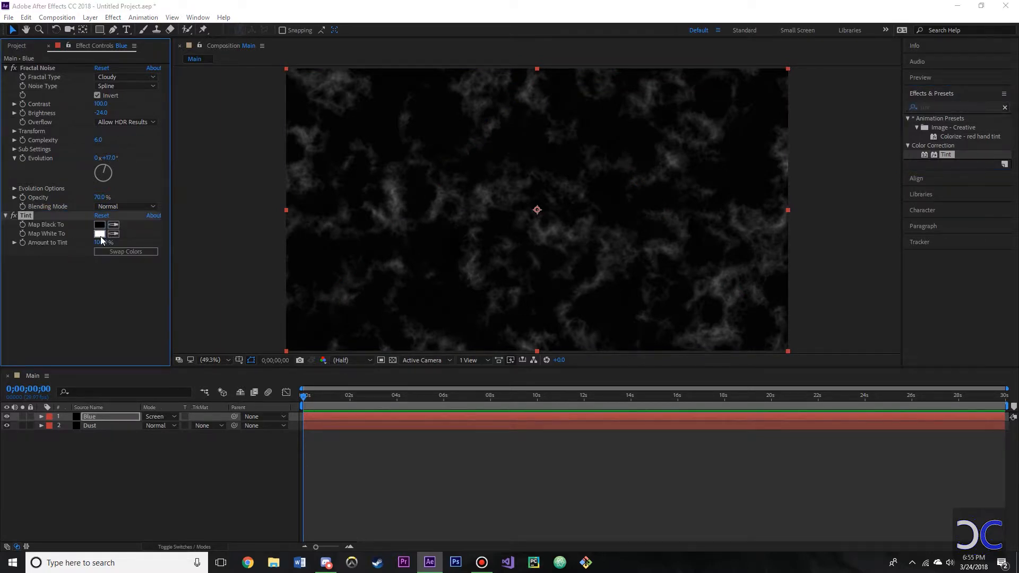
pyautogui.click(533, 261)
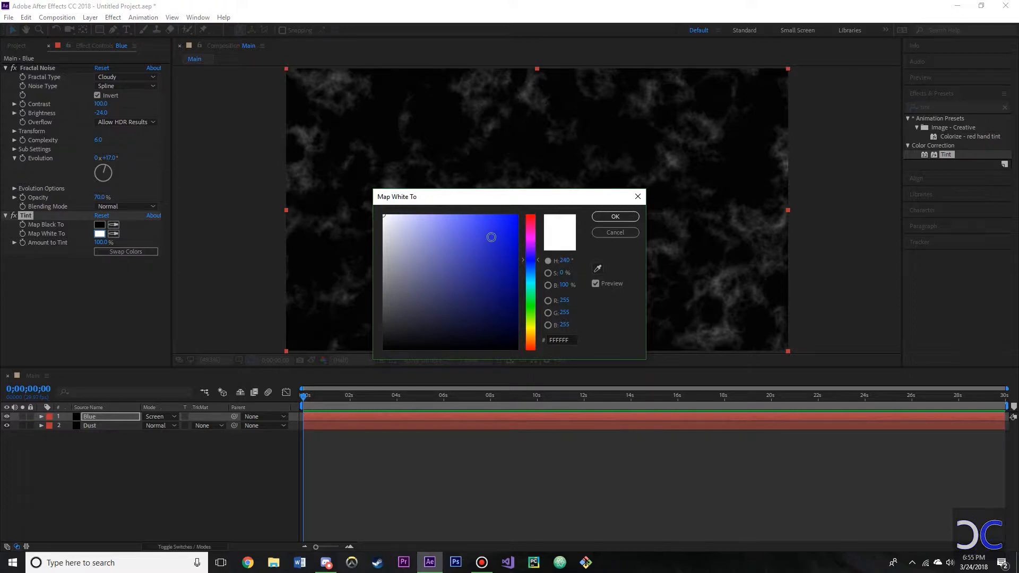
pyautogui.click(517, 216)
pyautogui.click(616, 217)
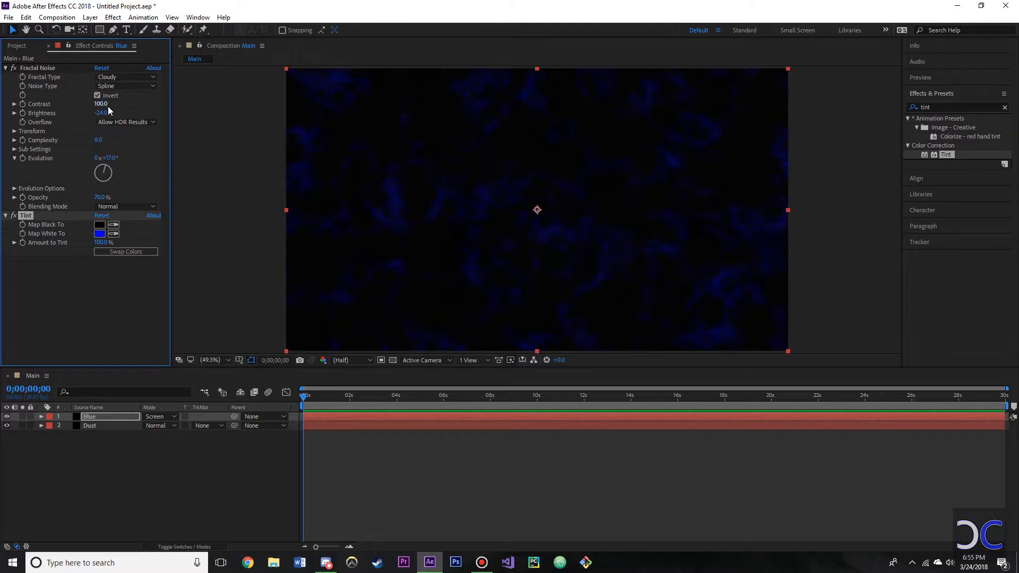
# - Set the Blue layer's Fractal Noise contrast to 96 and brightness to -18
pyautogui.moveTo(104, 104); pyautogui.dragTo(99, 104)
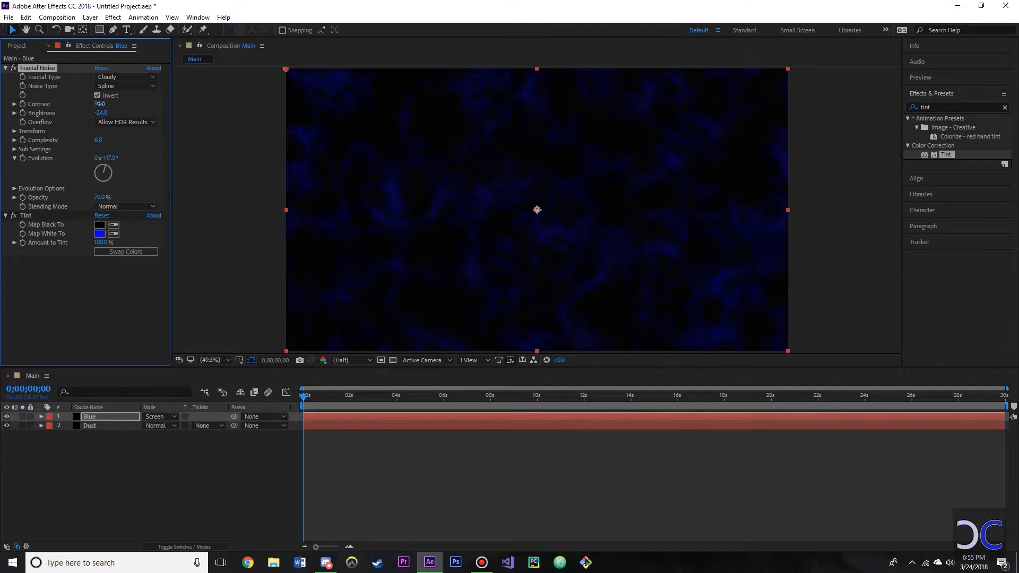
pyautogui.moveTo(101, 113)
pyautogui.mouseDown()
pyautogui.moveTo(116, 114)
pyautogui.moveTo(106, 114)
pyautogui.mouseUp()
# - Apply the Glow effect to the Blue layer and set its threshold to 25.1%
pyautogui.click(954, 105)
pyautogui.write('g')
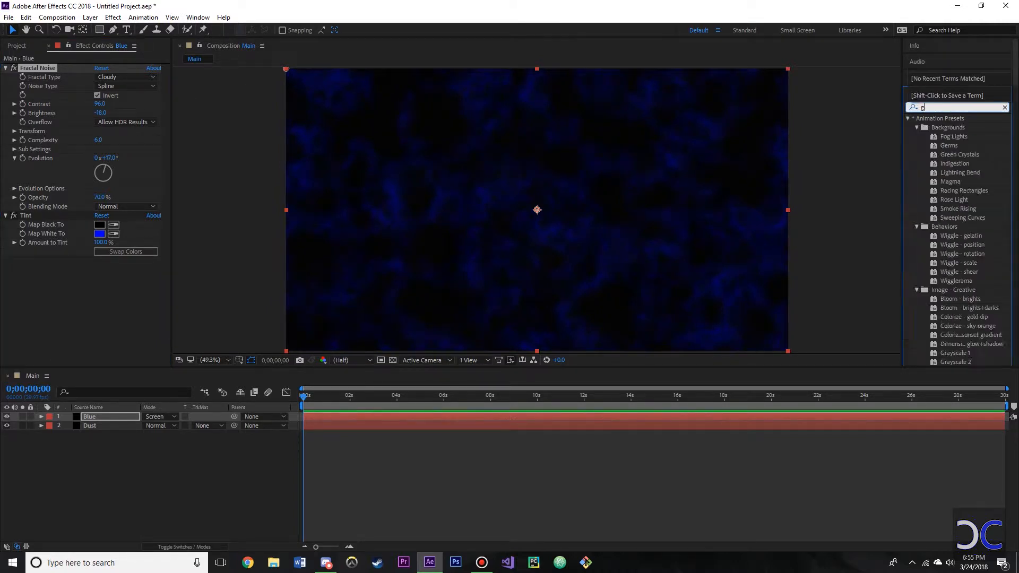
pyautogui.write('low')
pyautogui.moveTo(943, 173); pyautogui.dragTo(116, 289)
pyautogui.moveTo(99, 232); pyautogui.dragTo(46, 226)
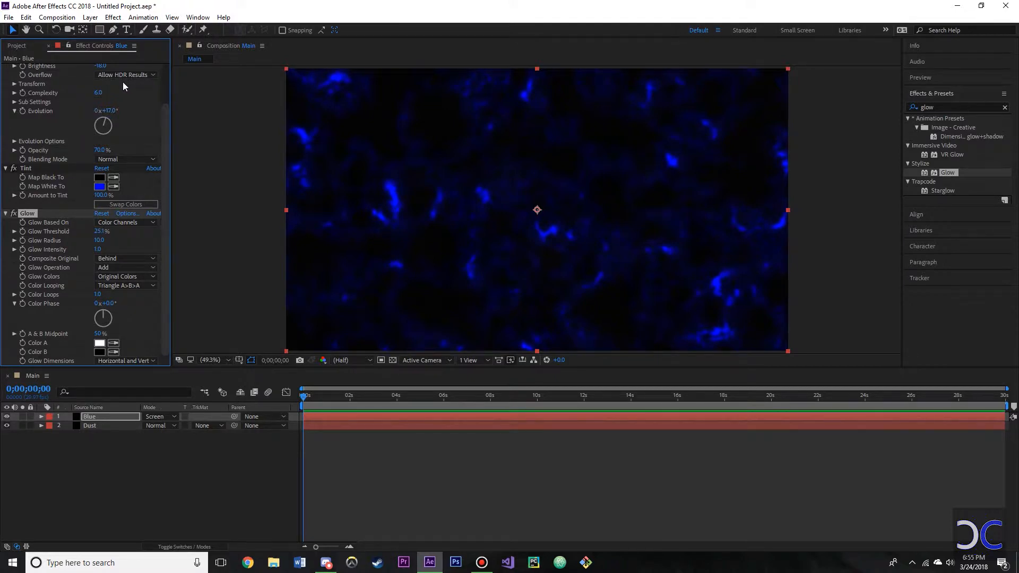
# - Set the Blue layer's Fractal Noise brightness to -27 and its Glow to radius 11 and intensity 1.6, and collapse the effects
pyautogui.scroll(1, 123, 82)
pyautogui.moveTo(104, 92)
pyautogui.mouseDown()
pyautogui.moveTo(92, 92)
pyautogui.moveTo(102, 92)
pyautogui.mouseUp()
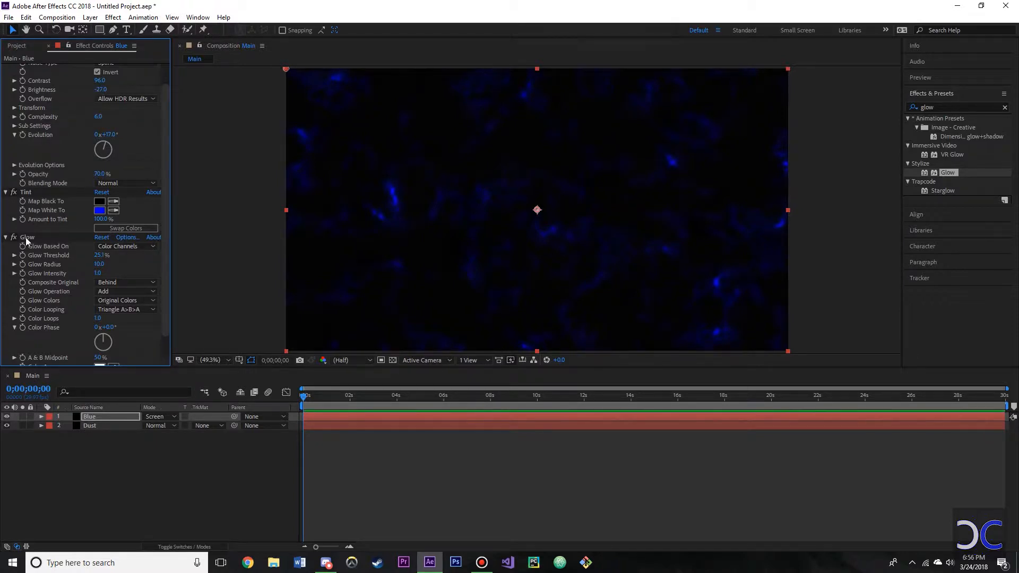
pyautogui.moveTo(101, 274)
pyautogui.mouseDown()
pyautogui.moveTo(136, 271)
pyautogui.moveTo(104, 264)
pyautogui.mouseUp()
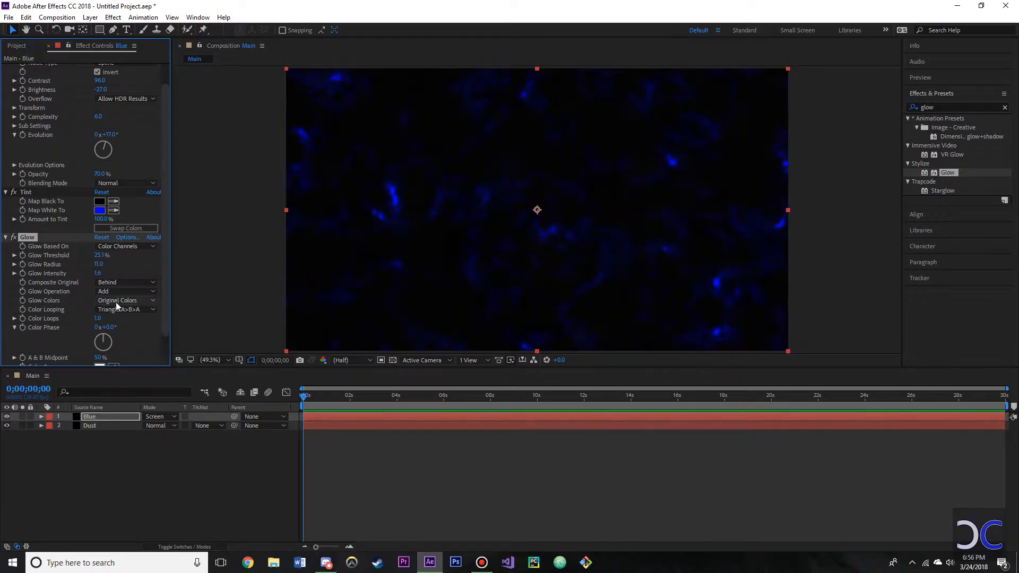
pyautogui.click(5, 237)
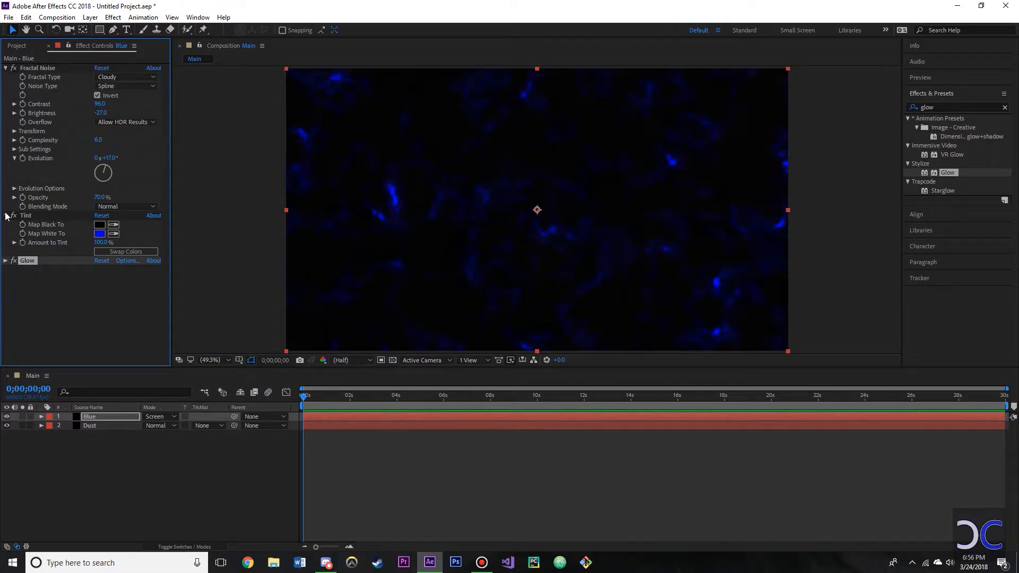
pyautogui.click(5, 215)
pyautogui.click(6, 68)
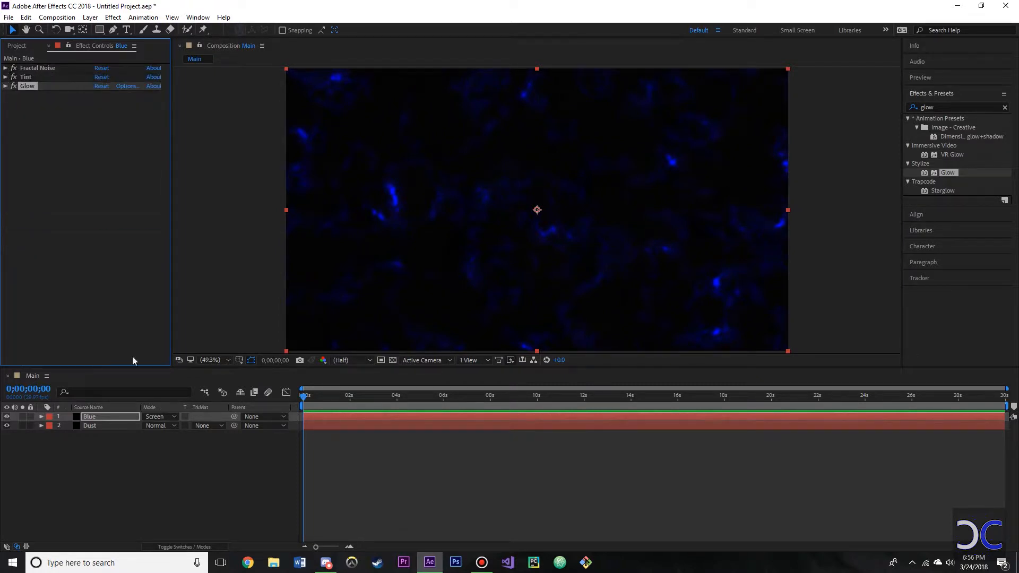
# - Duplicate the Blue layer and rename the copy Purple
pyautogui.click(96, 417)
pyautogui.hotkey('ctrl', 'd')
pyautogui.rightClick(96, 417)
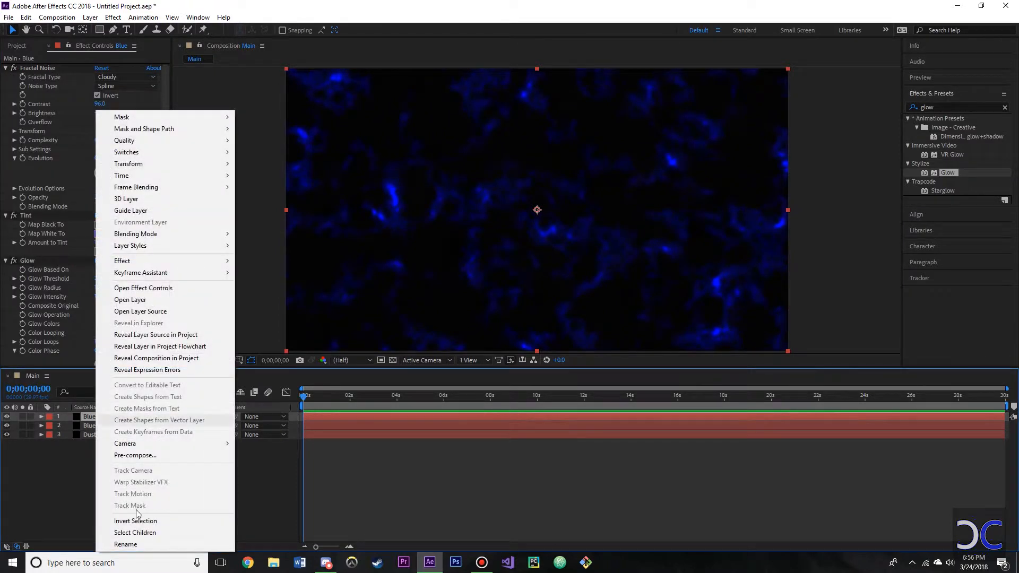
pyautogui.click(136, 545)
pyautogui.write('Purple')
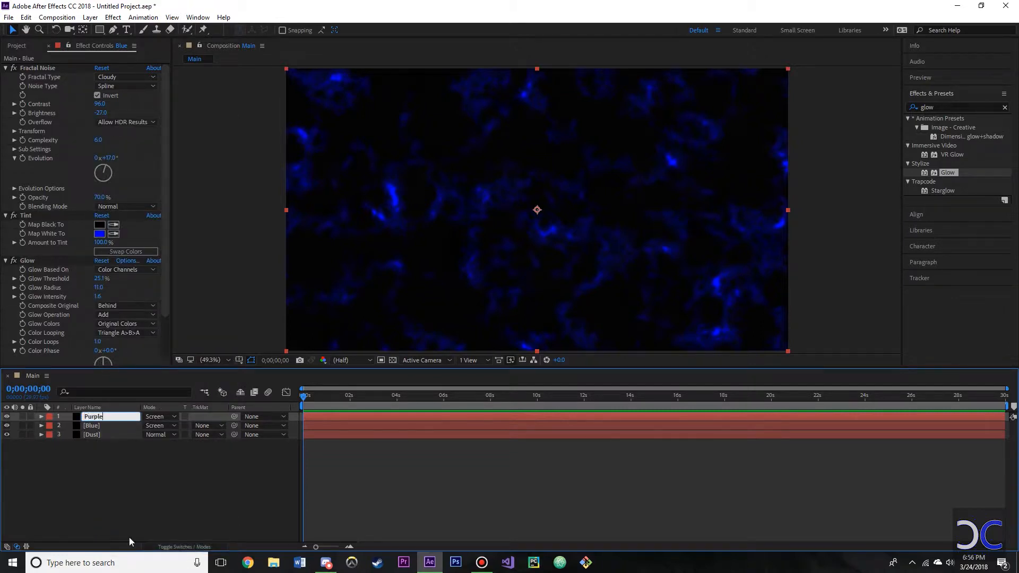
pyautogui.press('Return')
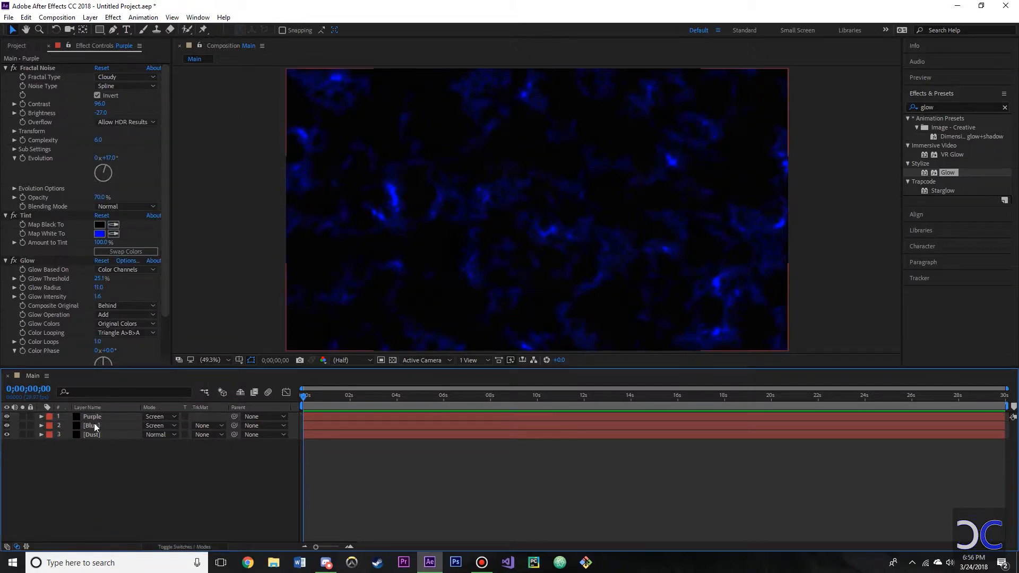
# - Map white to dark purple 44008A in the Purple layer's Tint and set its Fractal Noise evolution to 110°
pyautogui.click(99, 234)
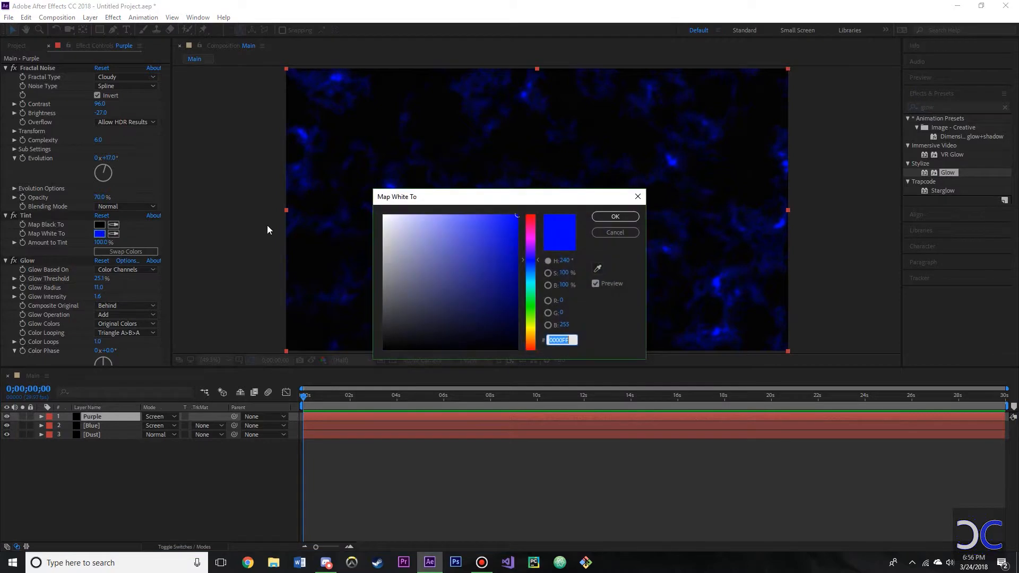
pyautogui.moveTo(535, 255); pyautogui.dragTo(537, 249)
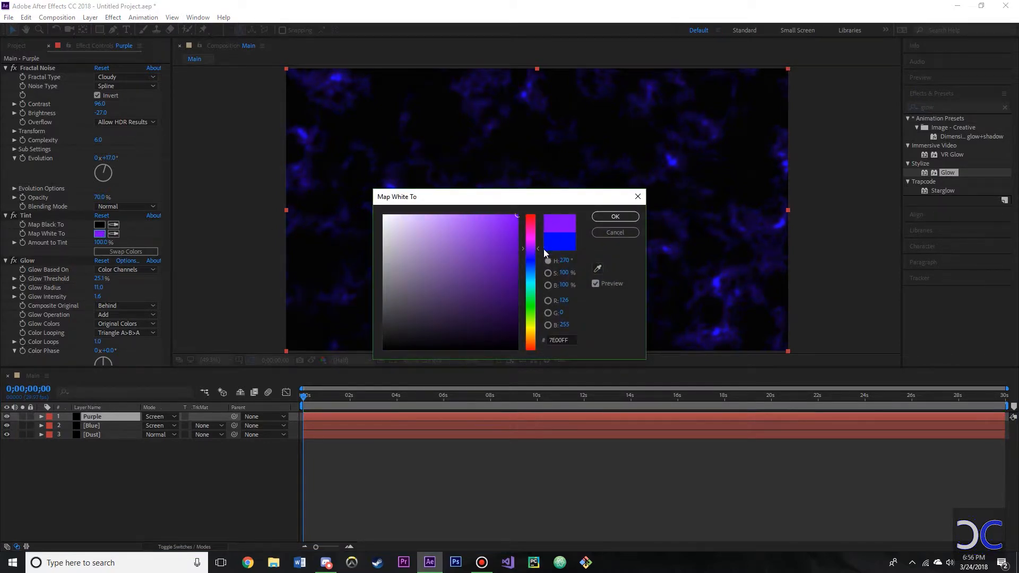
pyautogui.moveTo(515, 250)
pyautogui.mouseDown()
pyautogui.moveTo(514, 306)
pyautogui.moveTo(534, 301)
pyautogui.moveTo(548, 276)
pyautogui.mouseUp()
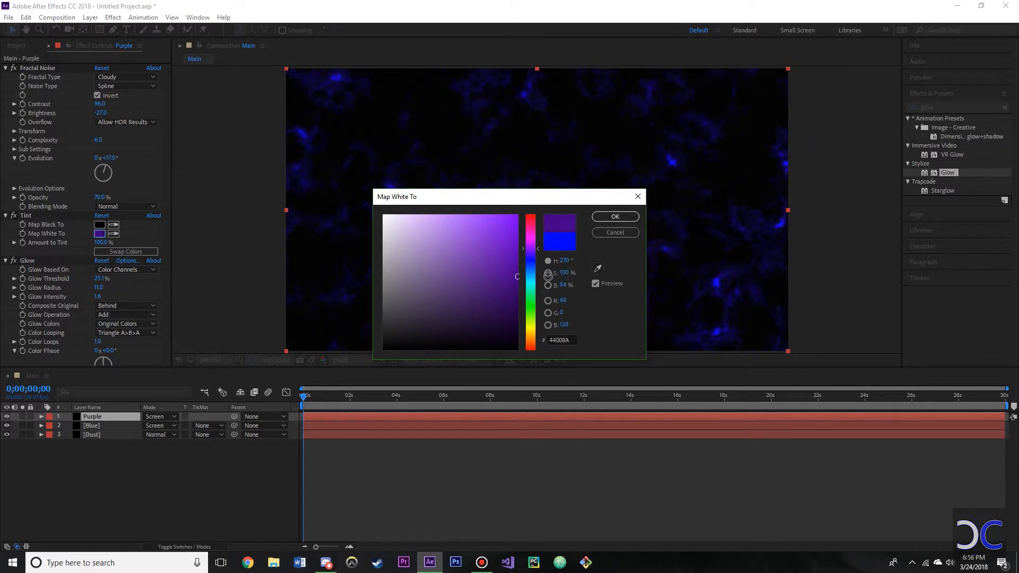
pyautogui.click(615, 217)
pyautogui.moveTo(111, 161); pyautogui.dragTo(131, 155)
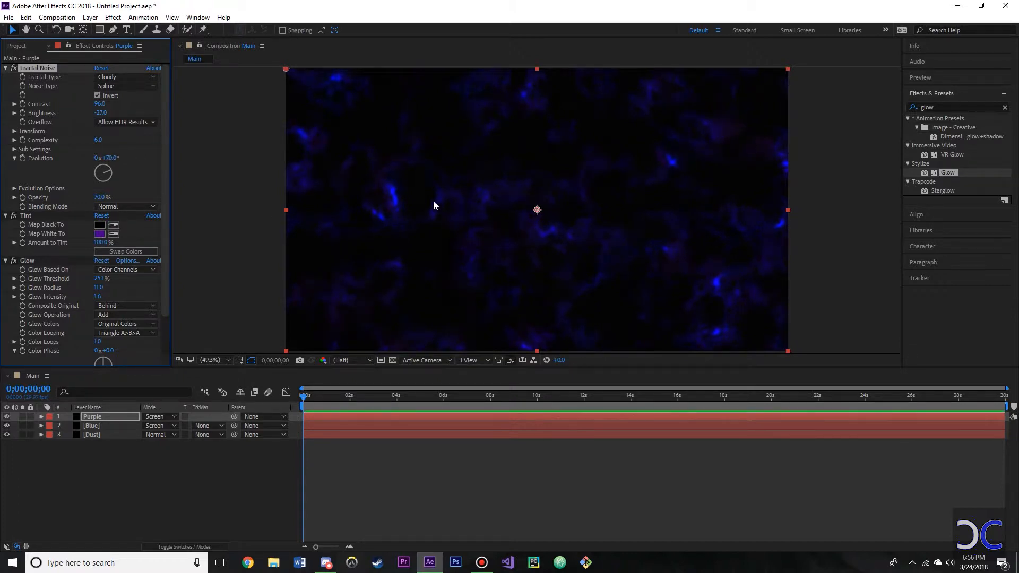
pyautogui.moveTo(110, 158); pyautogui.dragTo(133, 161)
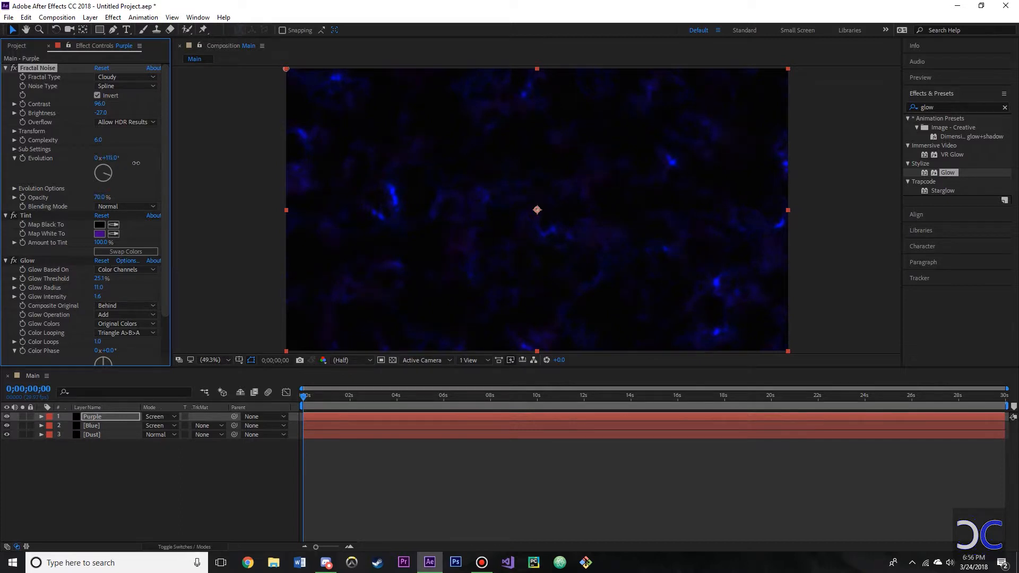
# - Try a darker purple, 280050, as the white mapping of the Purple layer's Tint
pyautogui.click(100, 234)
pyautogui.moveTo(482, 309)
pyautogui.mouseDown()
pyautogui.moveTo(506, 304)
pyautogui.moveTo(532, 318)
pyautogui.moveTo(548, 307)
pyautogui.mouseUp()
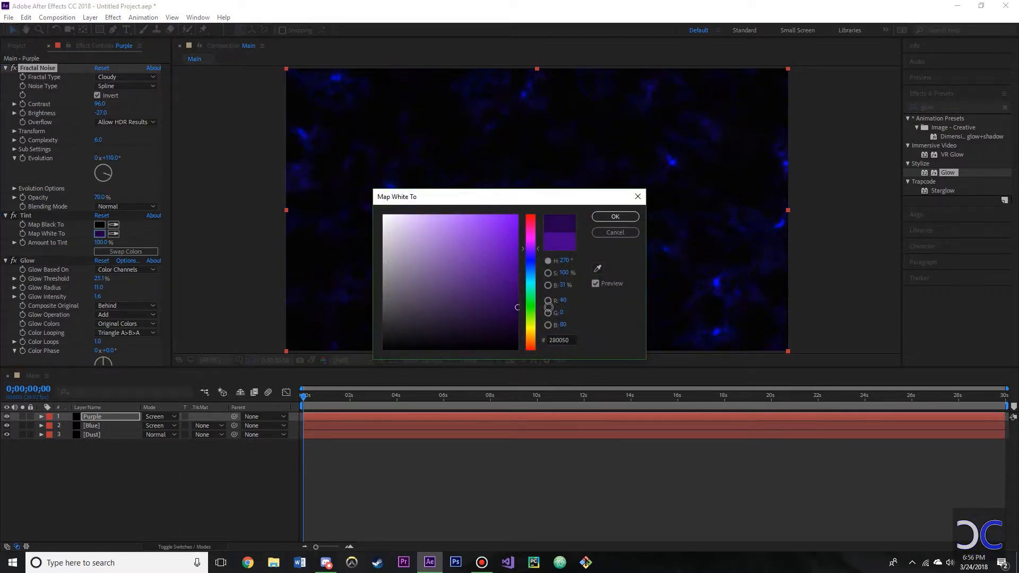
pyautogui.click(613, 217)
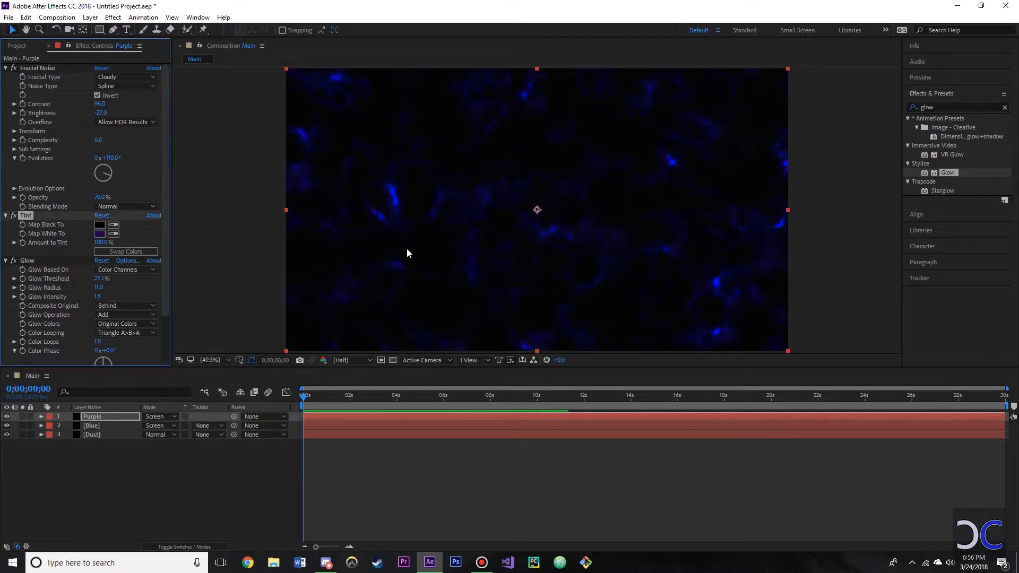
# - Set the Purple layer's Glow threshold to 57.6% and its radius to 0
pyautogui.click(30, 264)
pyautogui.click(36, 260)
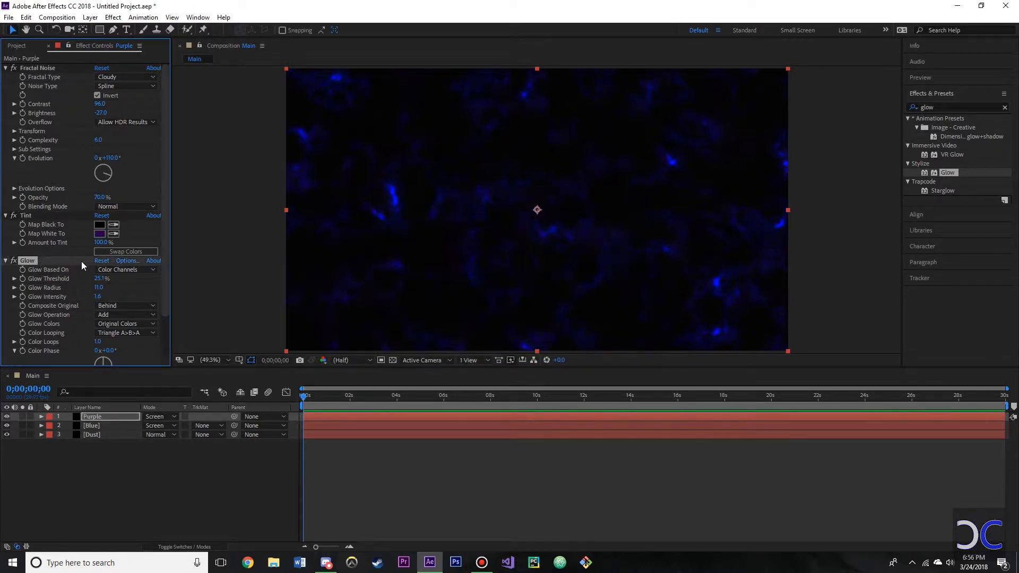
pyautogui.moveTo(101, 279)
pyautogui.mouseDown()
pyautogui.moveTo(152, 282)
pyautogui.moveTo(90, 291)
pyautogui.mouseUp()
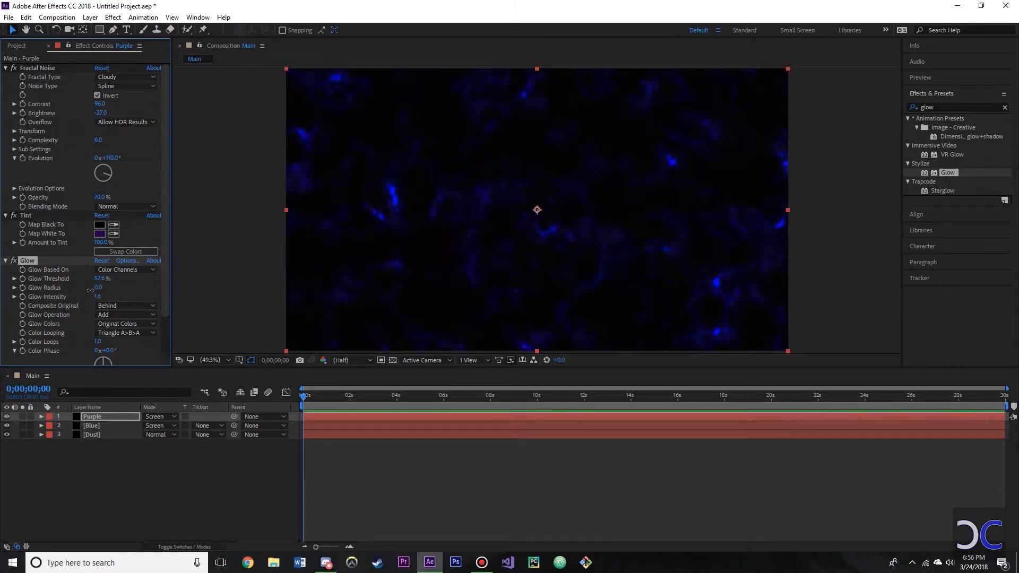
# - Map the Purple layer's Tint white to 430088 and set its Fractal Noise brightness to -29
pyautogui.click(99, 234)
pyautogui.moveTo(515, 308)
pyautogui.mouseDown()
pyautogui.moveTo(531, 332)
pyautogui.moveTo(594, 277)
pyautogui.moveTo(624, 277)
pyautogui.mouseUp()
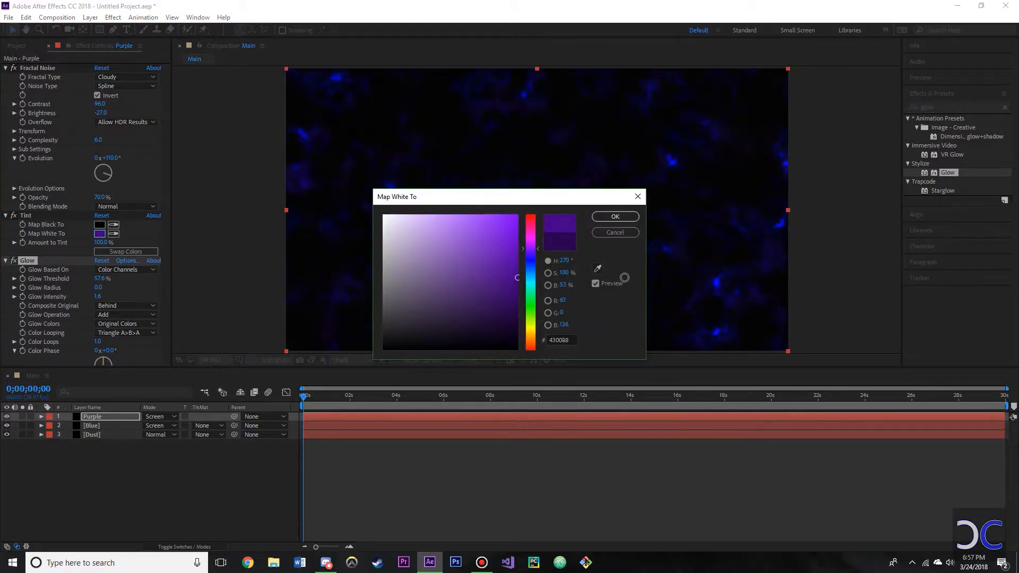
pyautogui.click(615, 216)
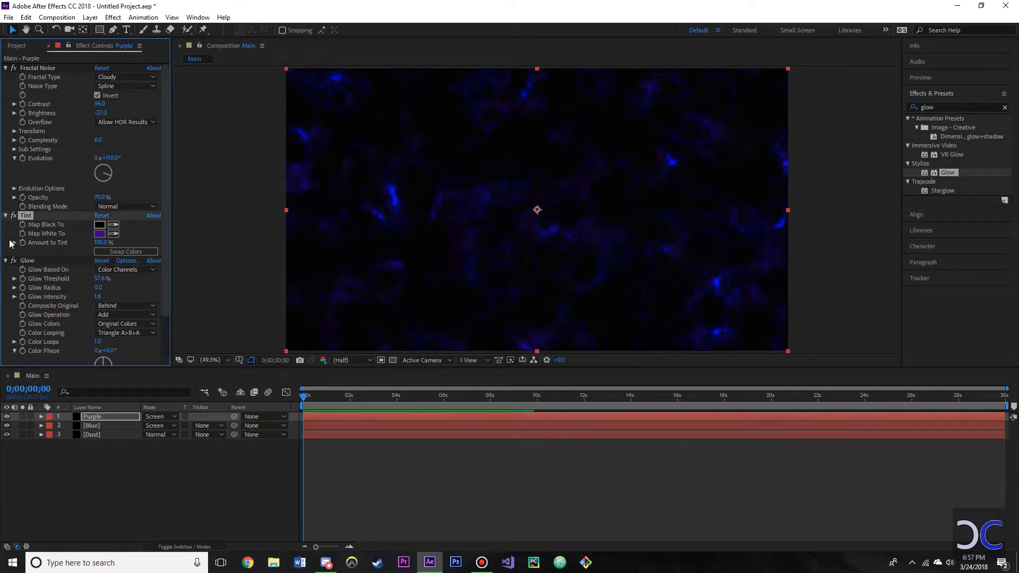
pyautogui.moveTo(105, 115); pyautogui.dragTo(105, 117)
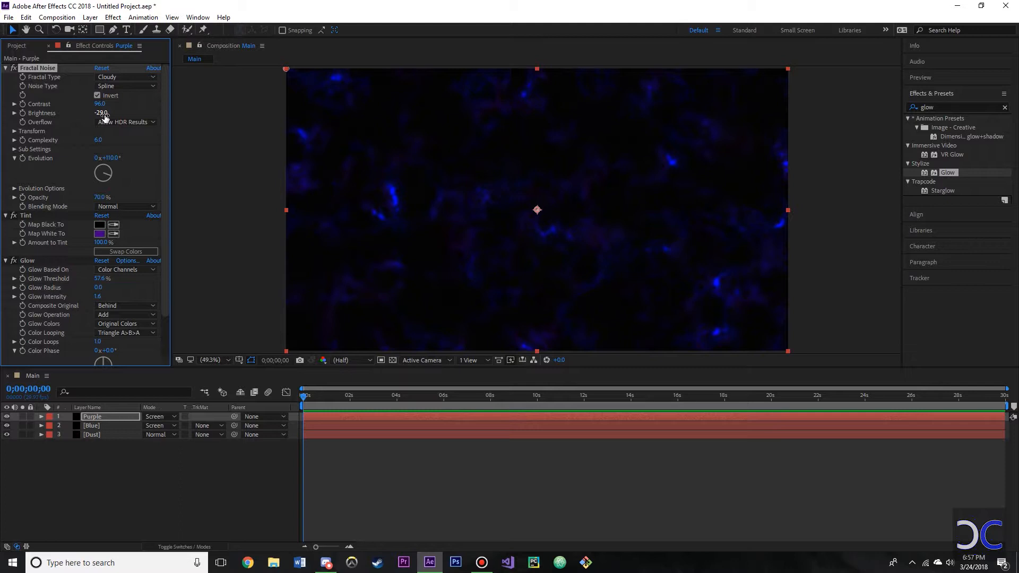
# - Pre-compose the Purple, Blue and Dust layers into a new composition named BG, moving all attributes
pyautogui.click(107, 432)
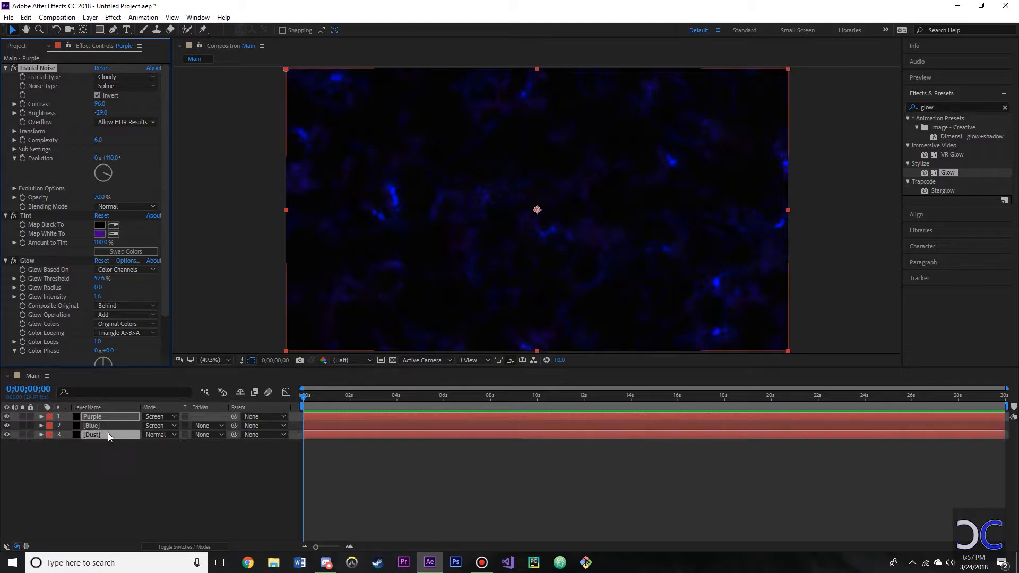
pyautogui.keyDown('shift'); pyautogui.click(104, 423); pyautogui.keyUp('shift')
pyautogui.keyDown('shift'); pyautogui.click(105, 417); pyautogui.keyUp('shift')
pyautogui.rightClick(104, 417)
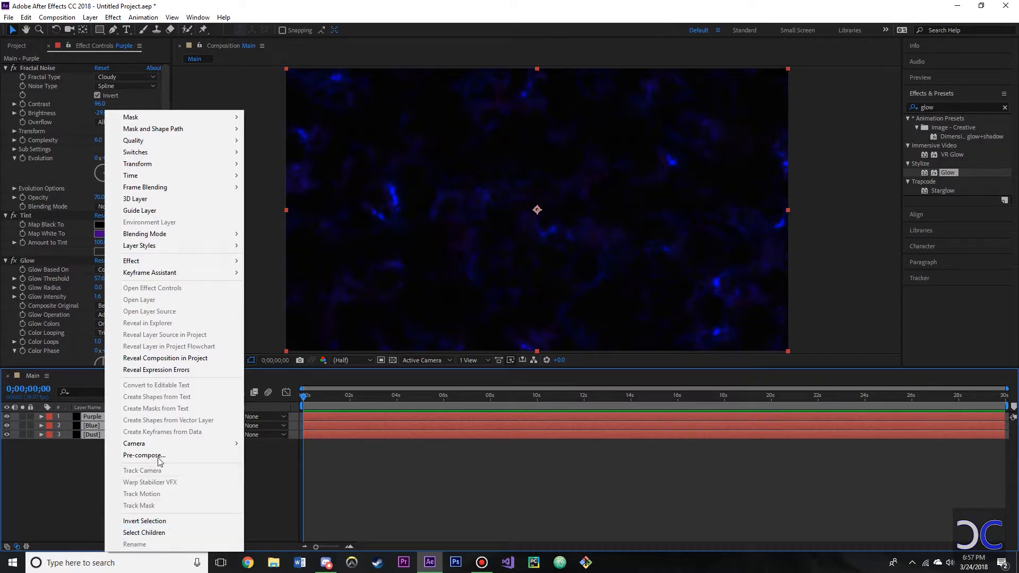
pyautogui.click(157, 455)
pyautogui.press('BackSpace')
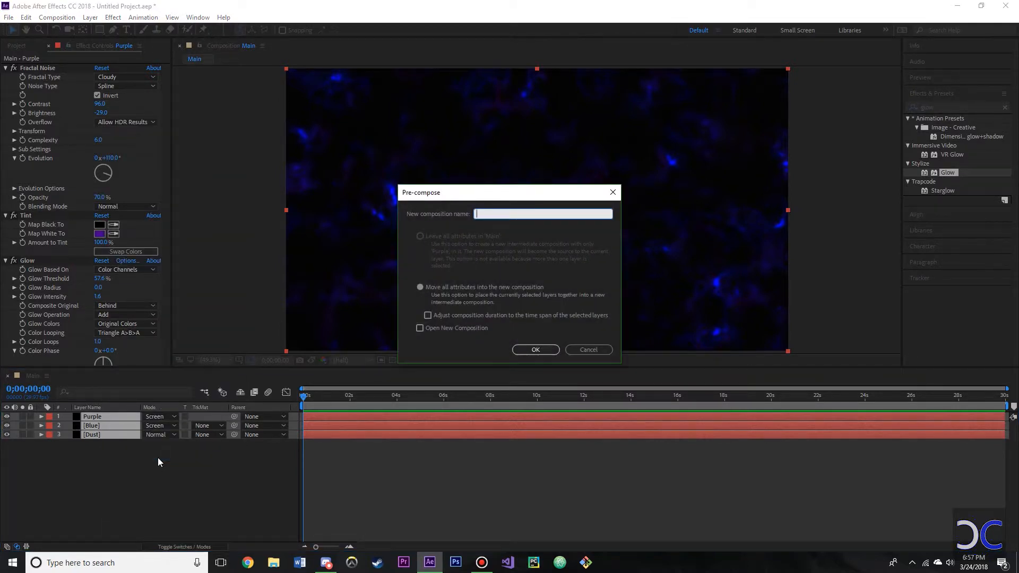
pyautogui.write('BG')
pyautogui.click(532, 350)
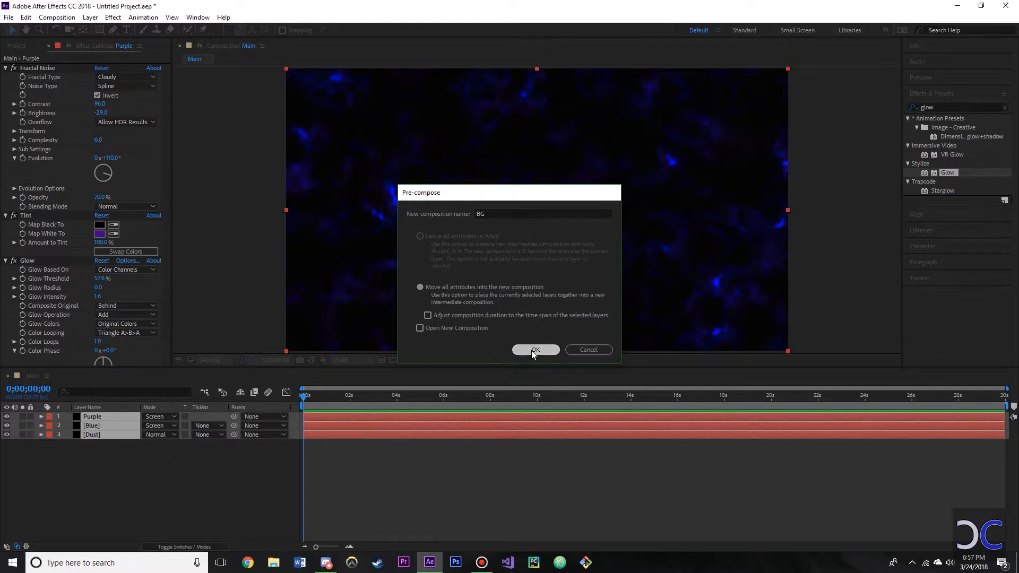
# - Find the Gaussian Blur effect and apply it to the BG layer
pyautogui.moveTo(948, 107); pyautogui.dragTo(914, 112)
pyautogui.rightClick(932, 128)
pyautogui.click(973, 106)
pyautogui.hotkey('ctrl', 'a')
pyautogui.write('gaus')
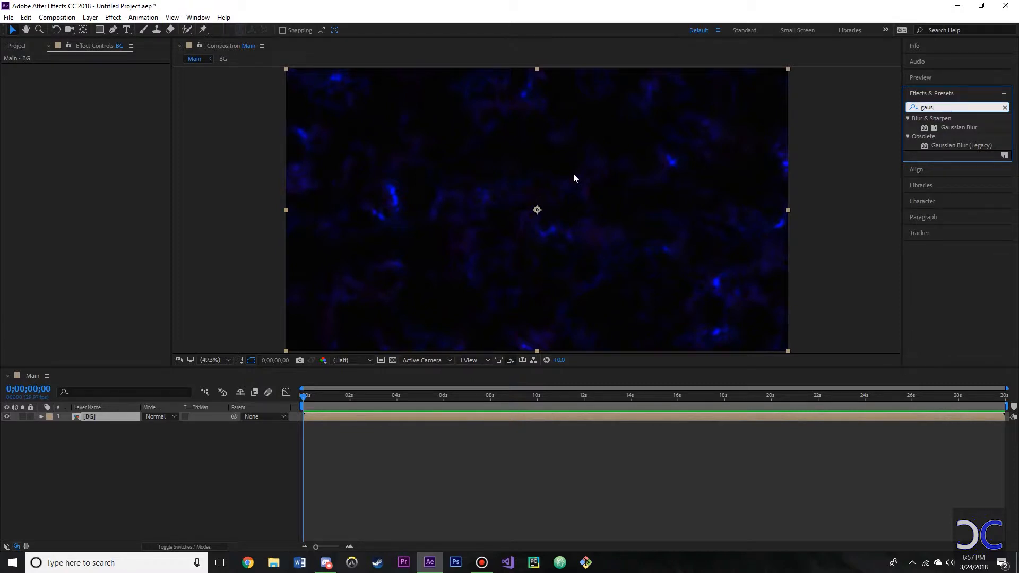
pyautogui.moveTo(960, 124); pyautogui.dragTo(105, 418)
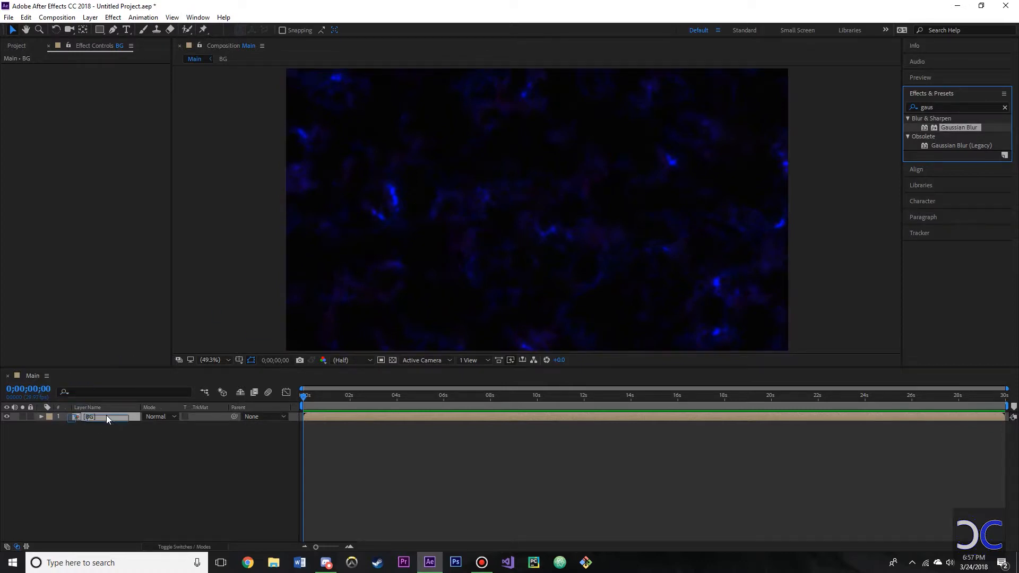
# - Set the BG layer's Gaussian Blur blurriness to 18.3
pyautogui.moveTo(101, 80); pyautogui.dragTo(281, 107)
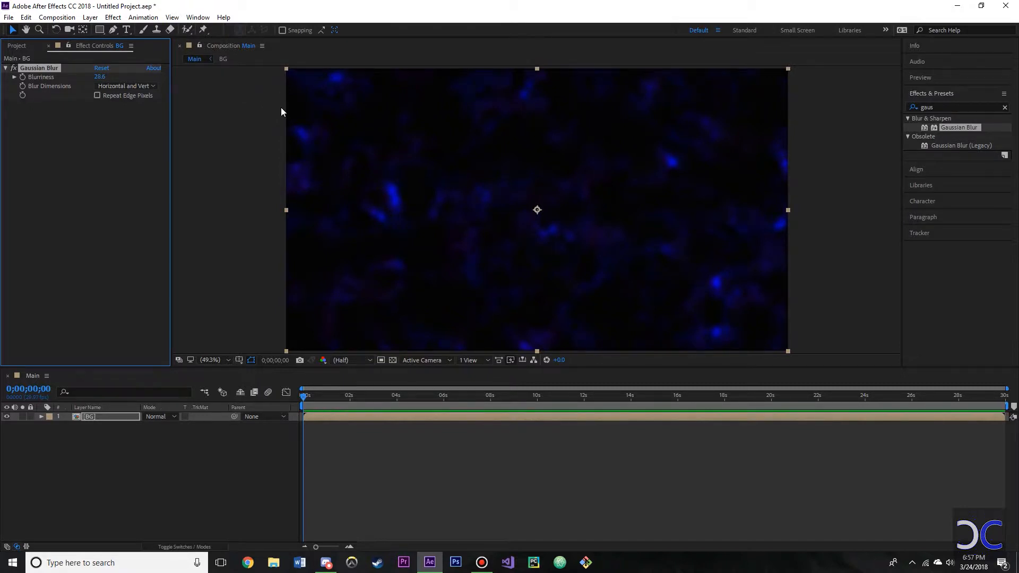
pyautogui.moveTo(97, 77); pyautogui.dragTo(27, 75)
pyautogui.moveTo(111, 78); pyautogui.dragTo(254, 87)
# - Find the Curves effect and apply it to the BG layer
pyautogui.click(952, 107)
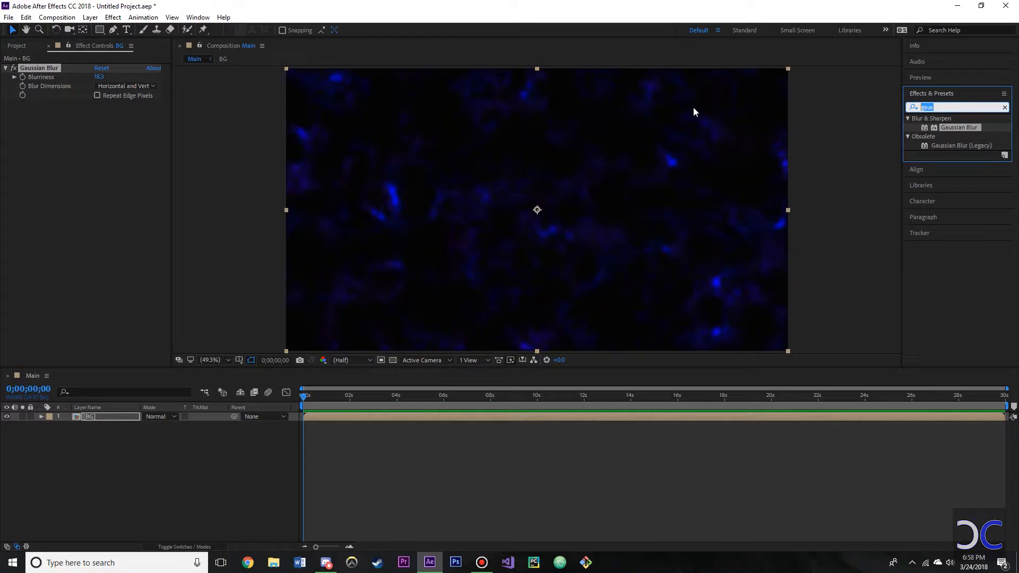
pyautogui.write('color')
pyautogui.press('BackSpace')
pyautogui.press('BackSpace')
pyautogui.press('BackSpace')
pyautogui.press('BackSpace')
pyautogui.press('BackSpace')
pyautogui.write('curve')
pyautogui.moveTo(948, 158); pyautogui.dragTo(120, 181)
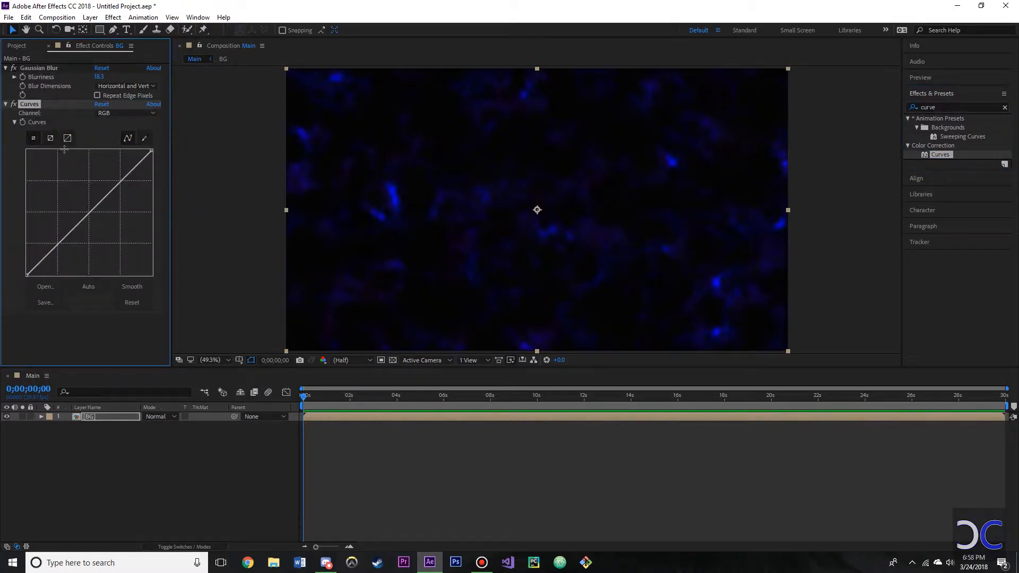
# - Raise the blue channel and slightly lower the red channel in the BG layer's Curves effect
pyautogui.click(105, 114)
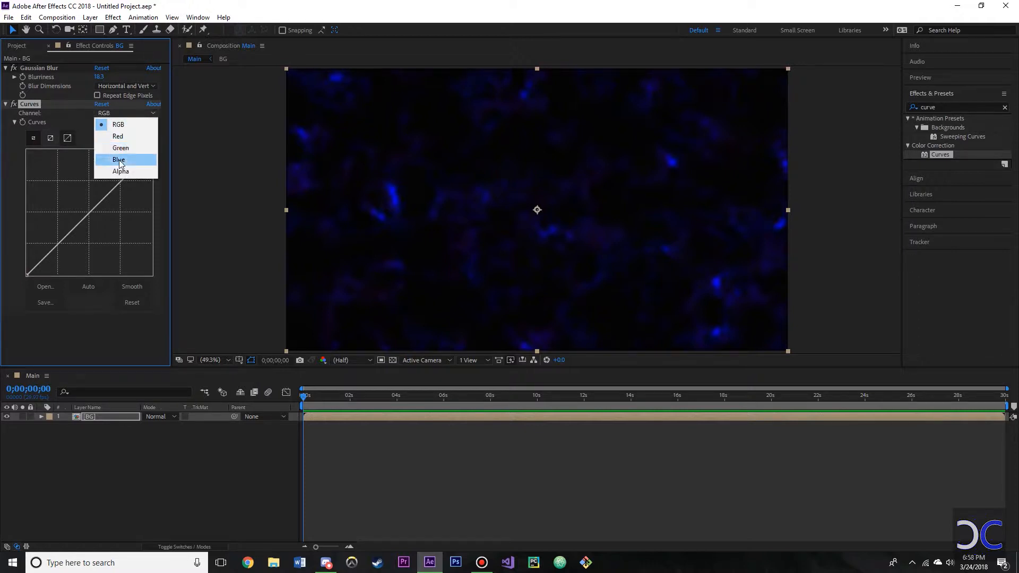
pyautogui.click(119, 161)
pyautogui.moveTo(123, 177); pyautogui.dragTo(109, 176)
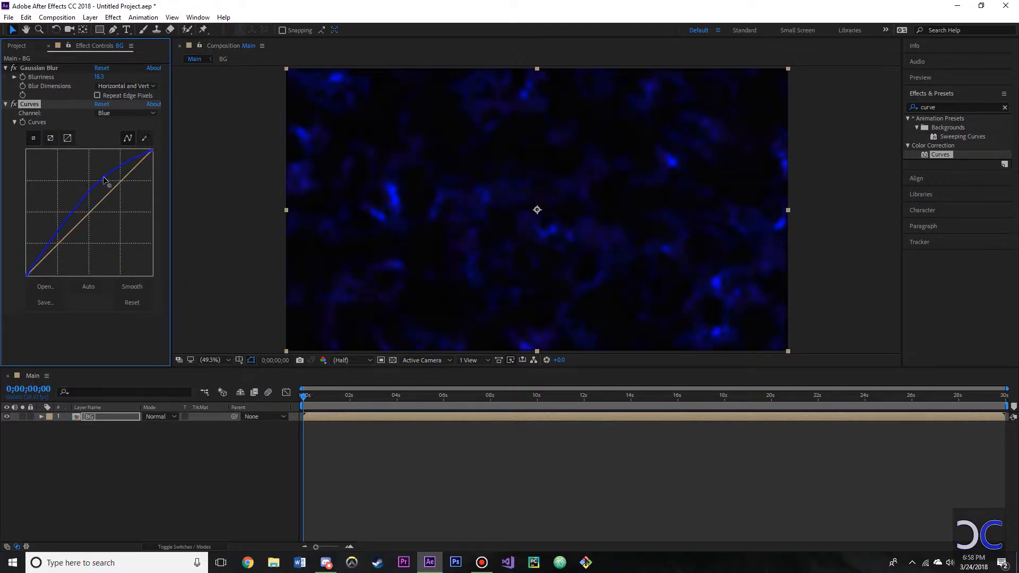
pyautogui.click(133, 113)
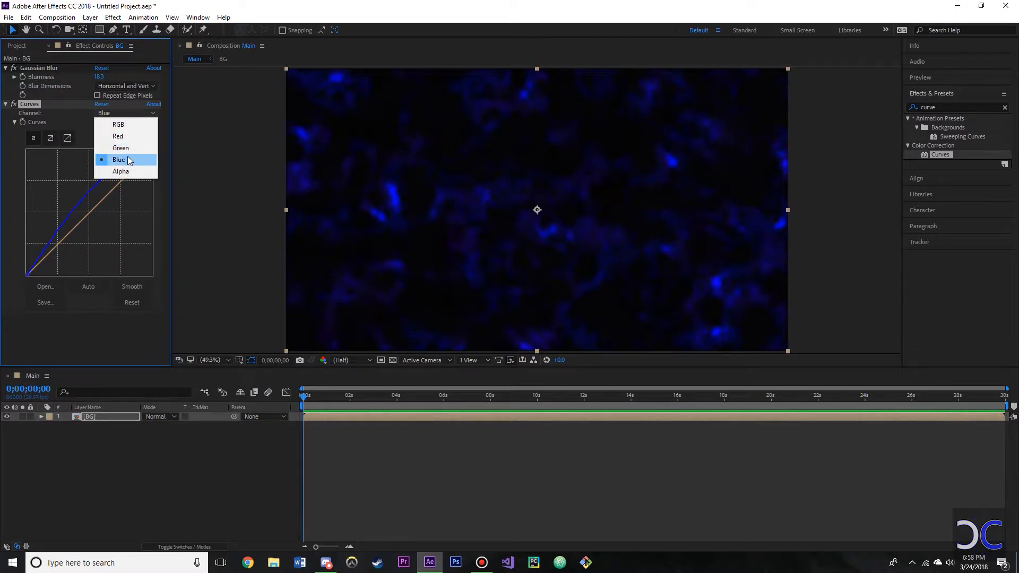
pyautogui.click(130, 137)
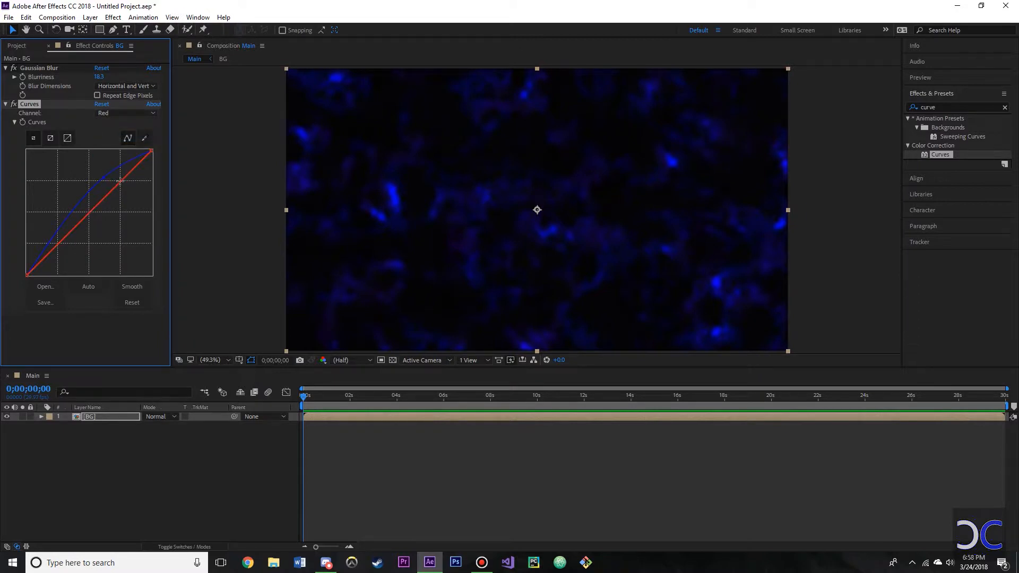
pyautogui.moveTo(123, 183)
pyautogui.mouseDown()
pyautogui.moveTo(134, 194)
pyautogui.moveTo(123, 184)
pyautogui.mouseUp()
# - Apply Brightness & Contrast to the BG layer with brightness -50 and contrast 22
pyautogui.click(951, 106)
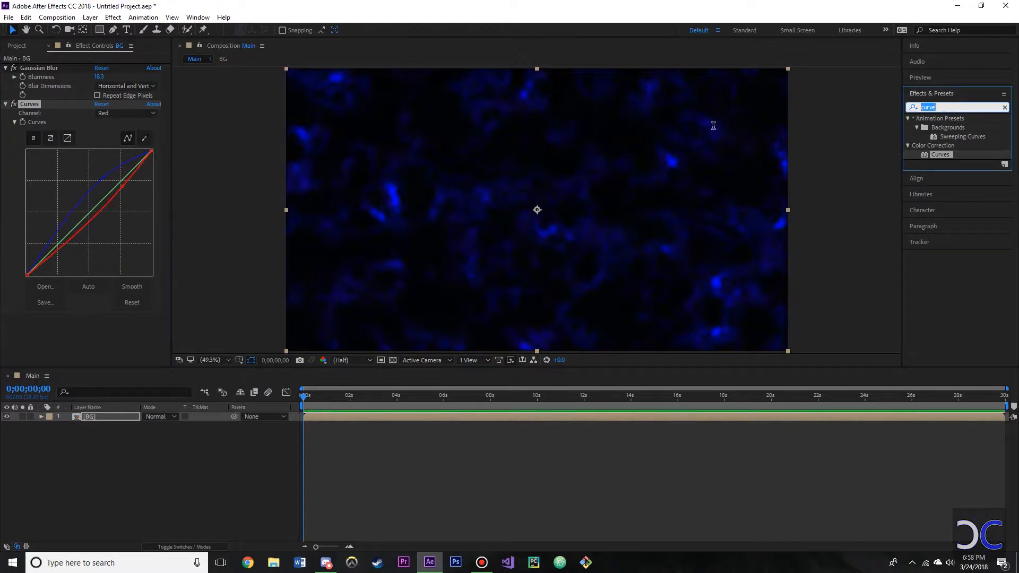
pyautogui.write('bri')
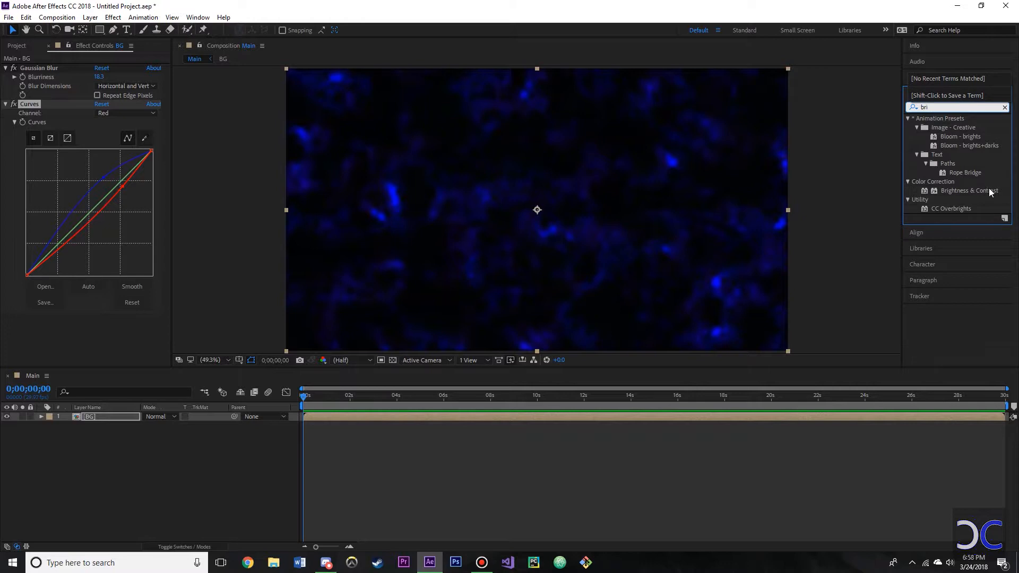
pyautogui.moveTo(976, 191); pyautogui.dragTo(98, 329)
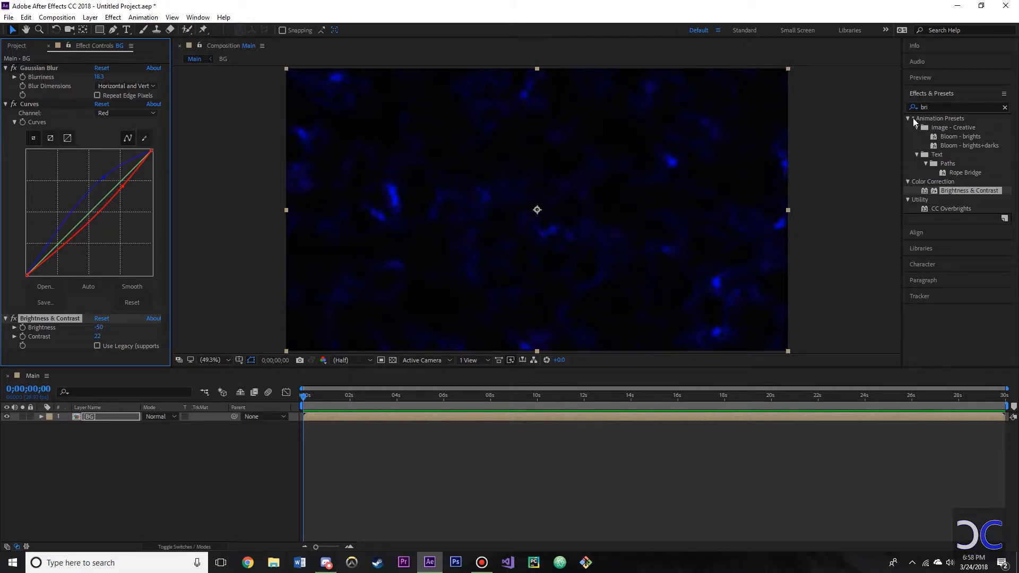
pyautogui.click(910, 182)
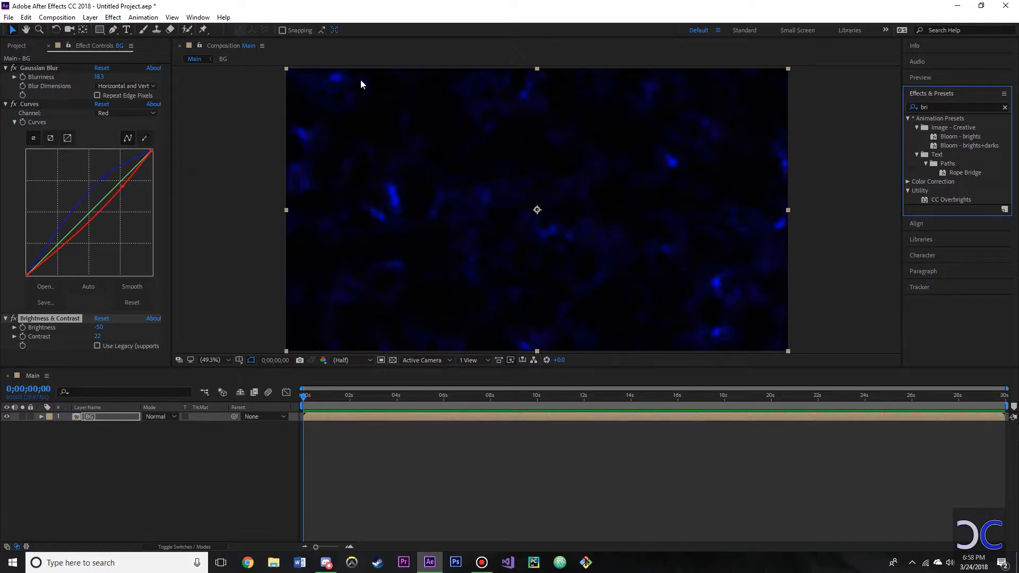
# - Open the BG composition, review the effect settings of the Dust, Blue and Purple layers, and return to Main
pyautogui.click(98, 417)
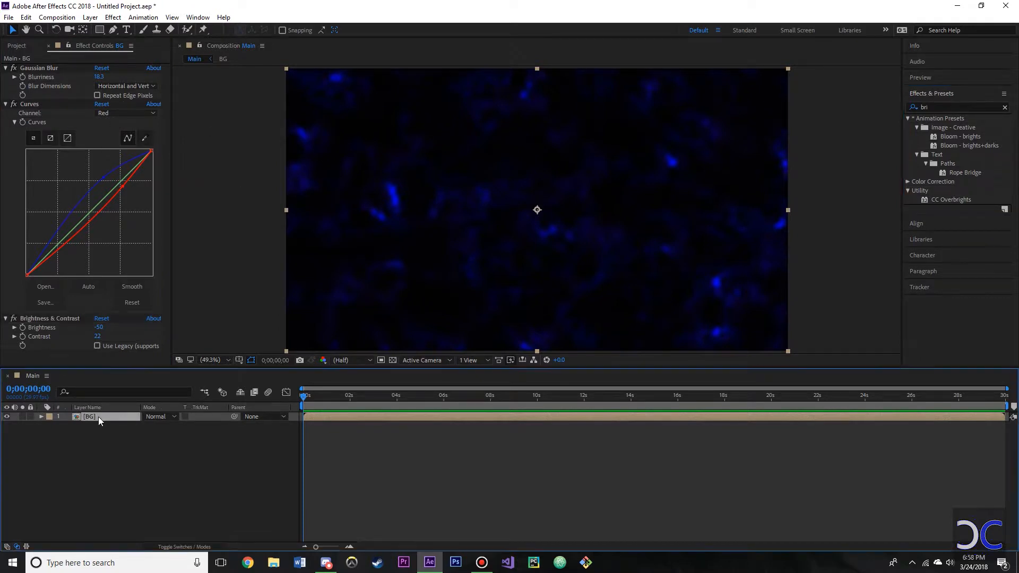
pyautogui.doubleClick(98, 416)
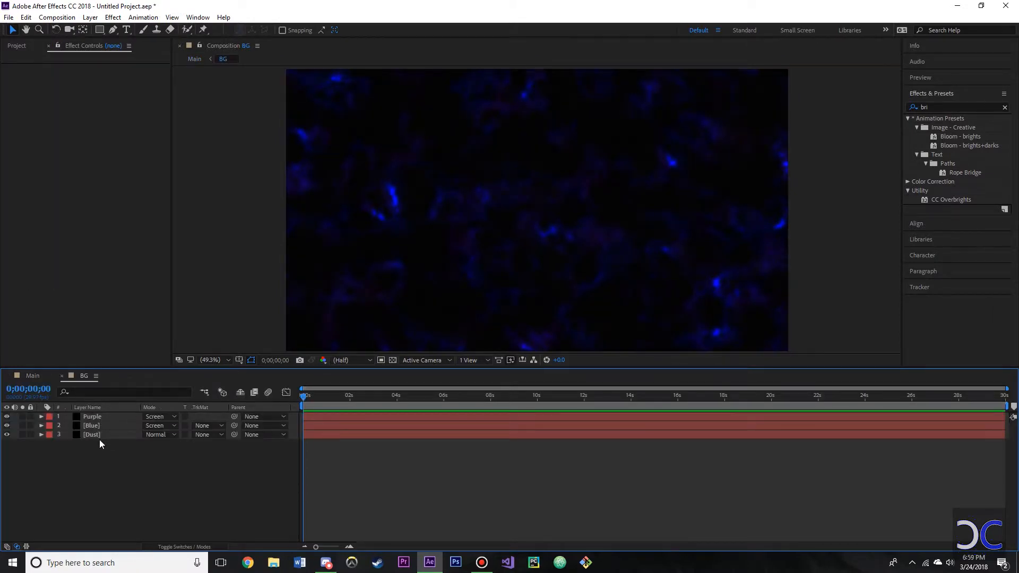
pyautogui.click(107, 433)
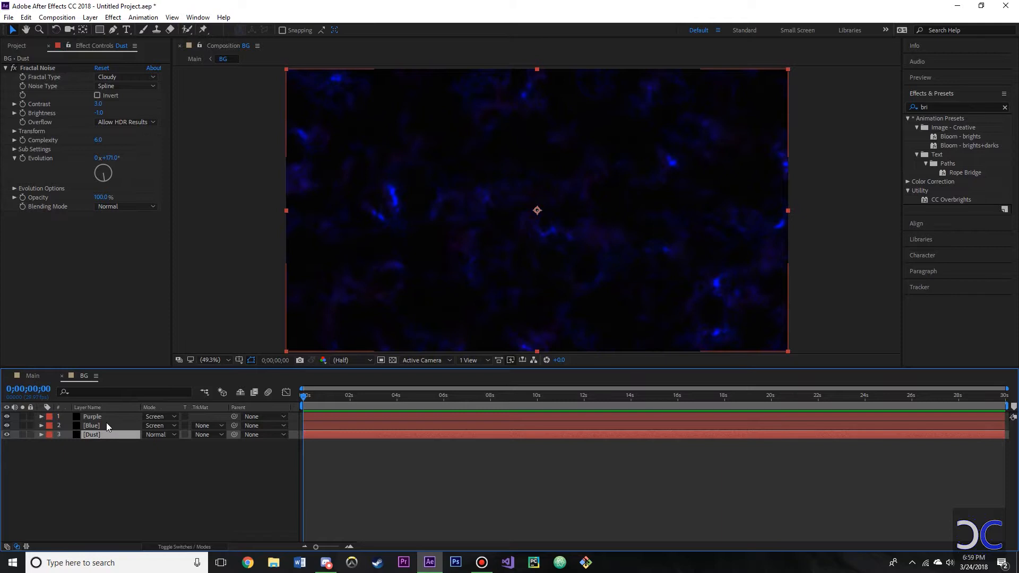
pyautogui.click(106, 425)
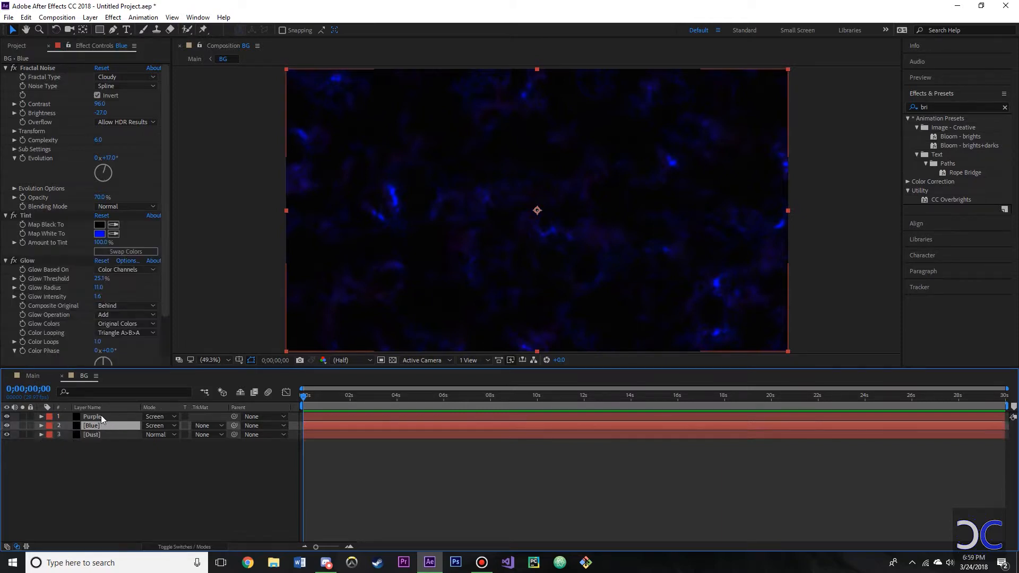
pyautogui.click(101, 416)
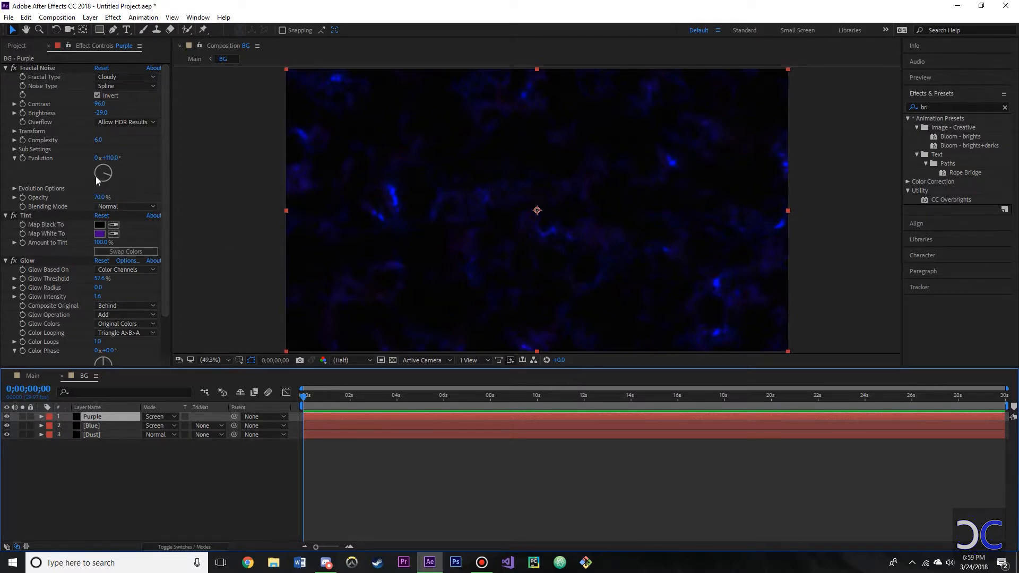
pyautogui.click(49, 46)
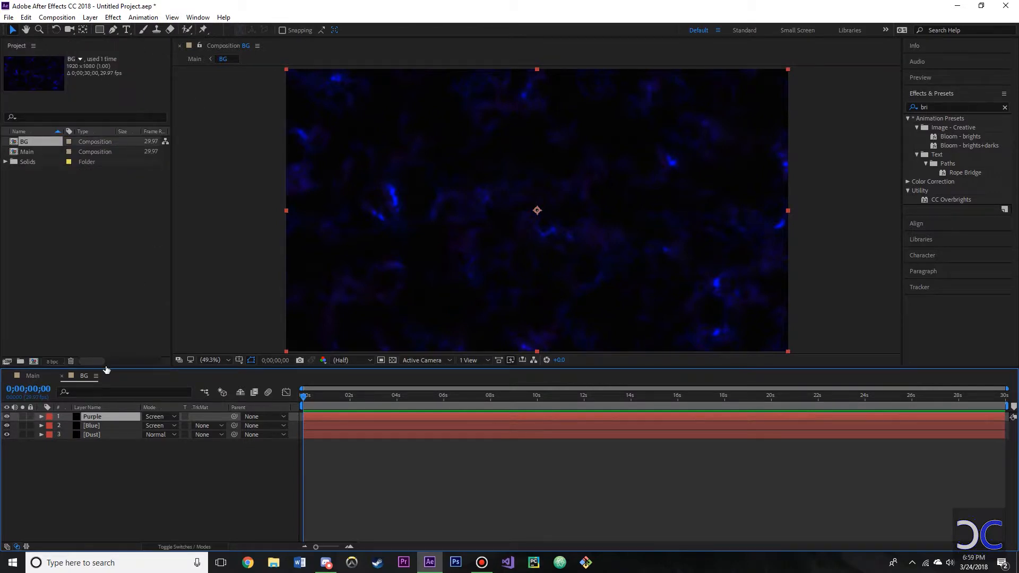
pyautogui.click(62, 376)
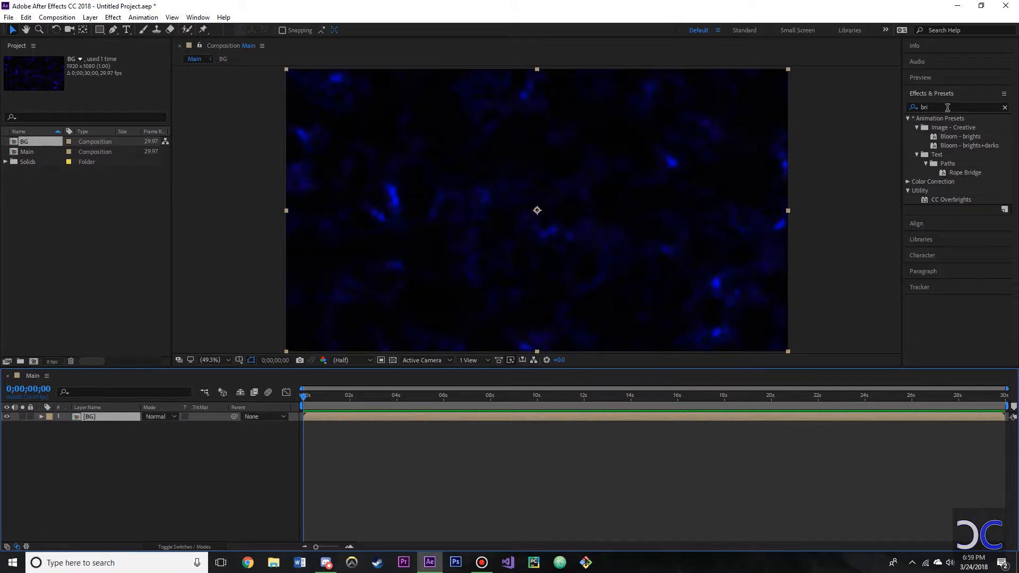
# - Search the effects for CC Star Burst
pyautogui.moveTo(947, 107); pyautogui.dragTo(891, 104)
pyautogui.write('cc star')
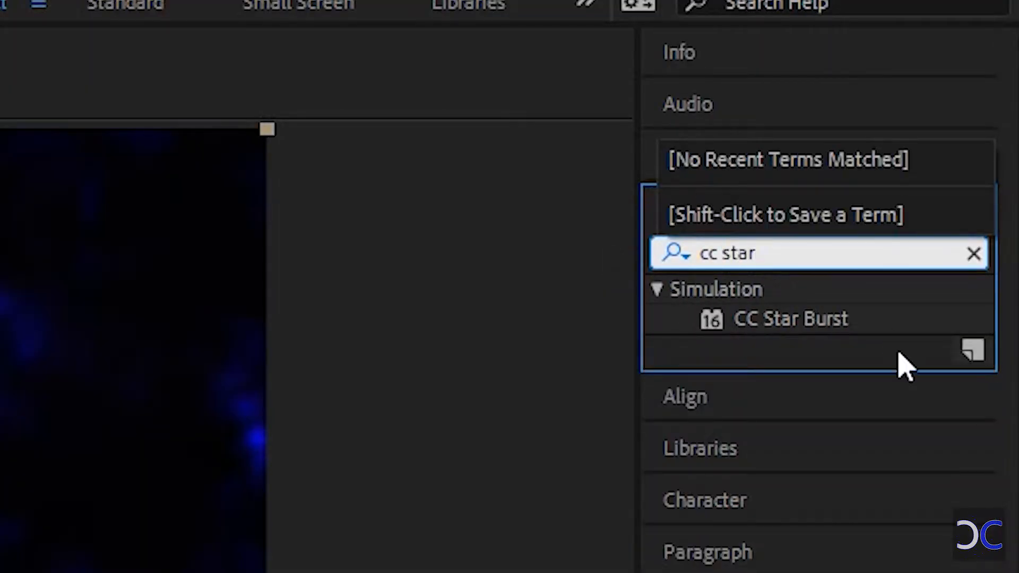
pyautogui.click(814, 318)
# - Try applying CC Star Burst to the BG layer
pyautogui.moveTo(815, 318); pyautogui.dragTo(104, 416)
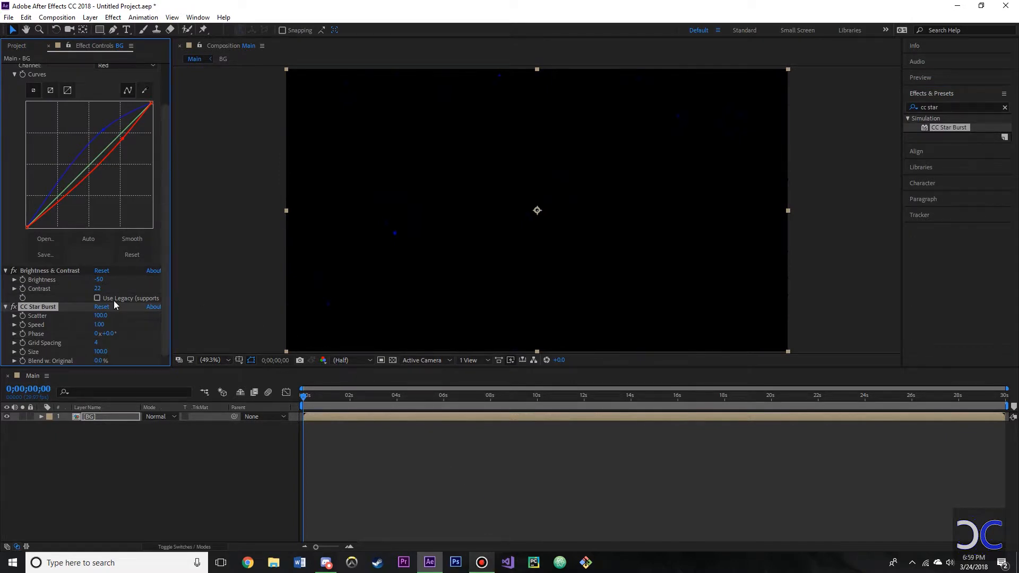
pyautogui.scroll(3, 123, 225)
# - Create a black 1920 × 1080 px solid named Stars in Main and apply CC Star Burst to it
pyautogui.rightClick(136, 472)
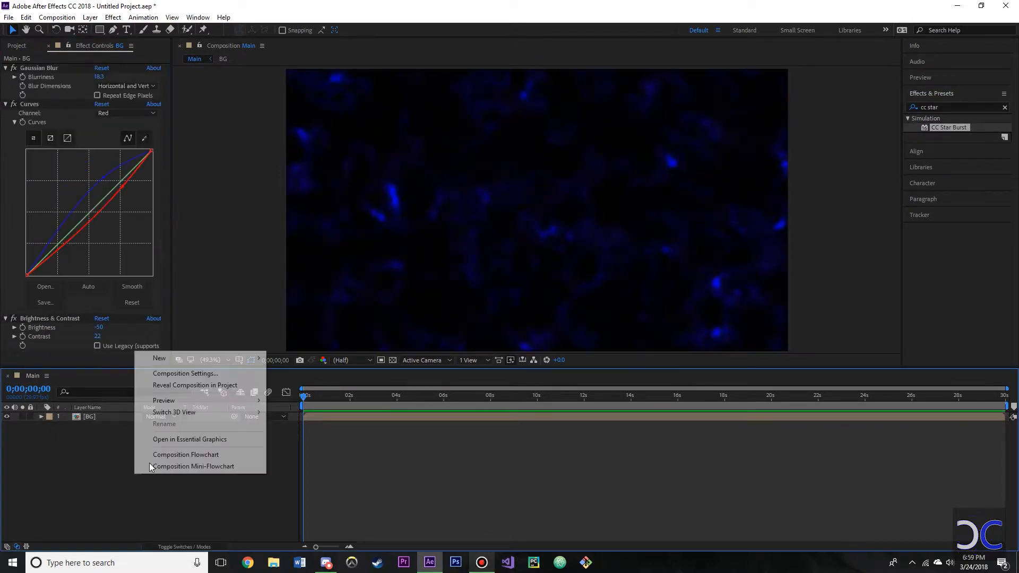
pyautogui.moveTo(231, 363)
pyautogui.click(301, 387)
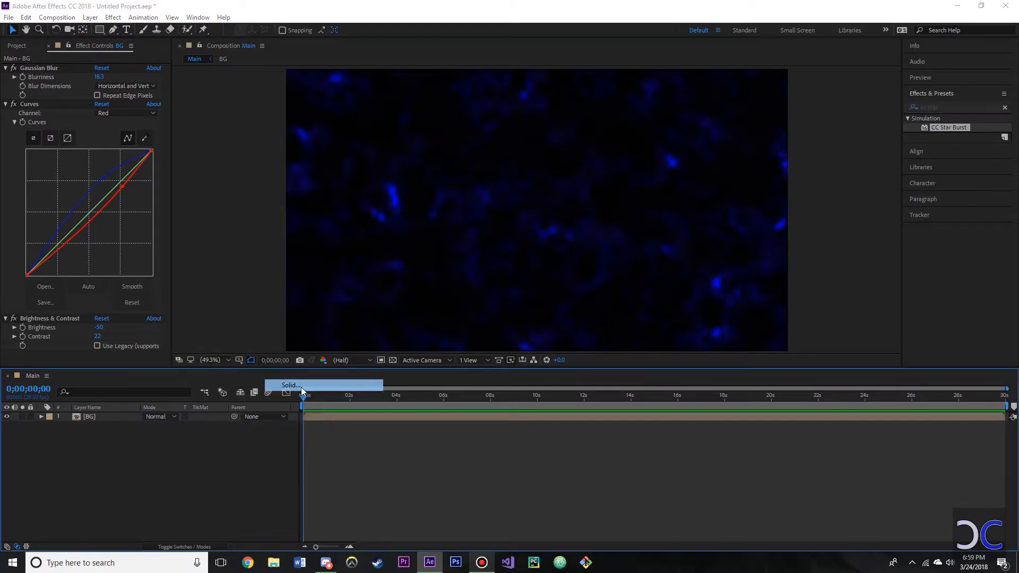
pyautogui.write('Stars')
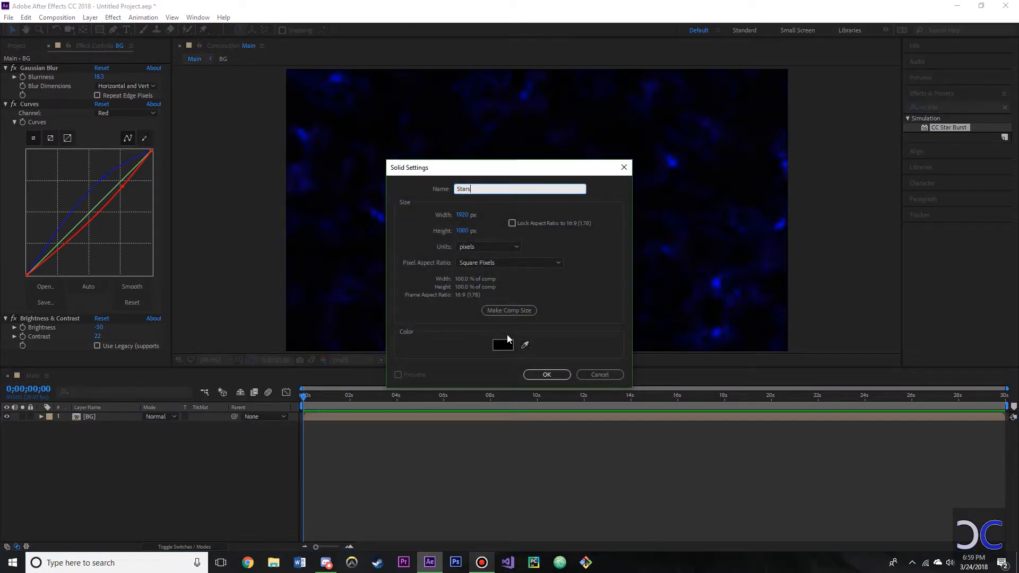
pyautogui.click(546, 375)
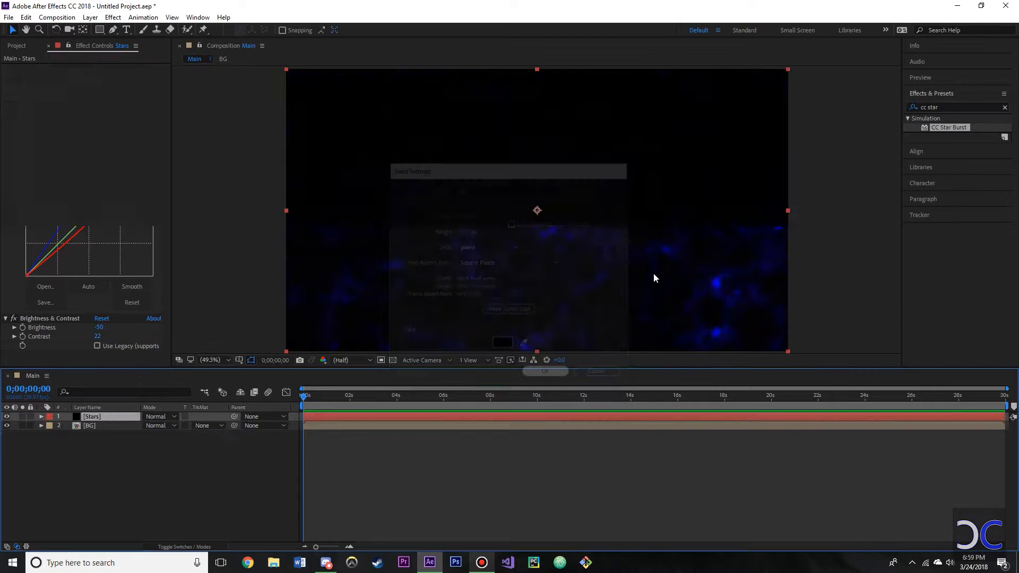
pyautogui.moveTo(970, 126); pyautogui.dragTo(112, 422)
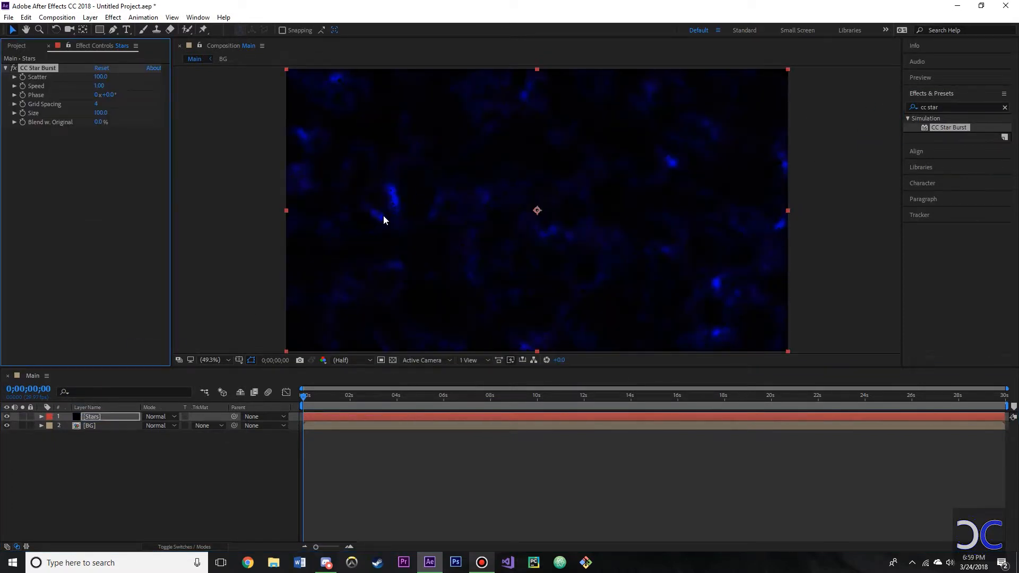
# - Apply the Fill effect to the Stars layer and set its color to white, ffffff
pyautogui.click(950, 109)
pyautogui.write('fill')
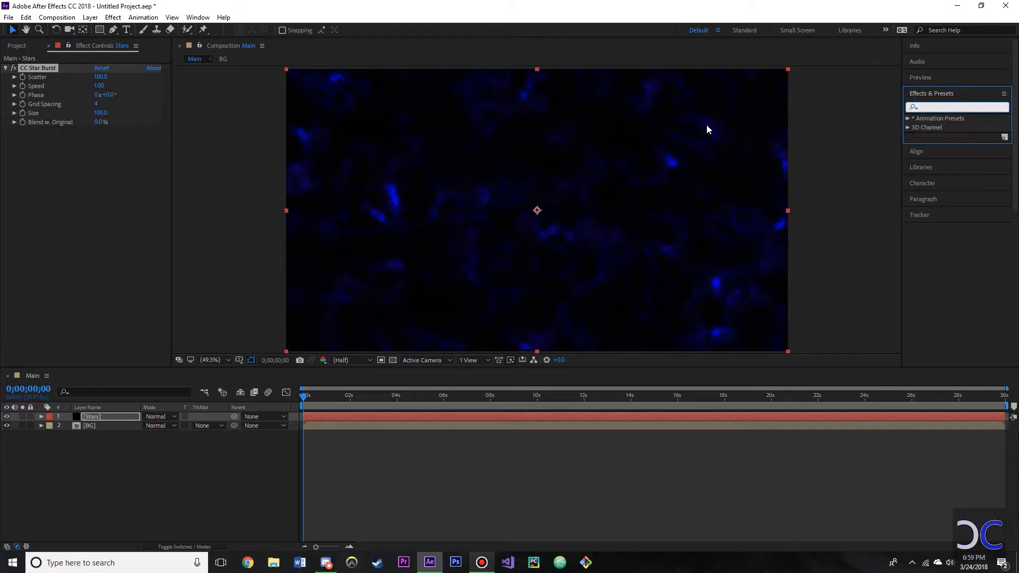
pyautogui.moveTo(935, 172); pyautogui.dragTo(48, 200)
pyautogui.click(99, 158)
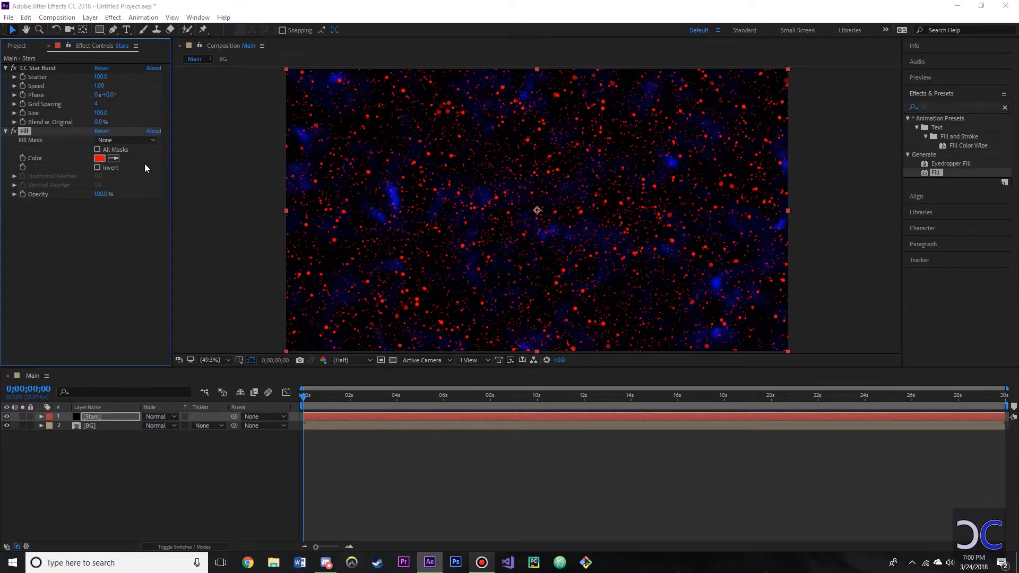
pyautogui.write('ffffff')
pyautogui.click(615, 216)
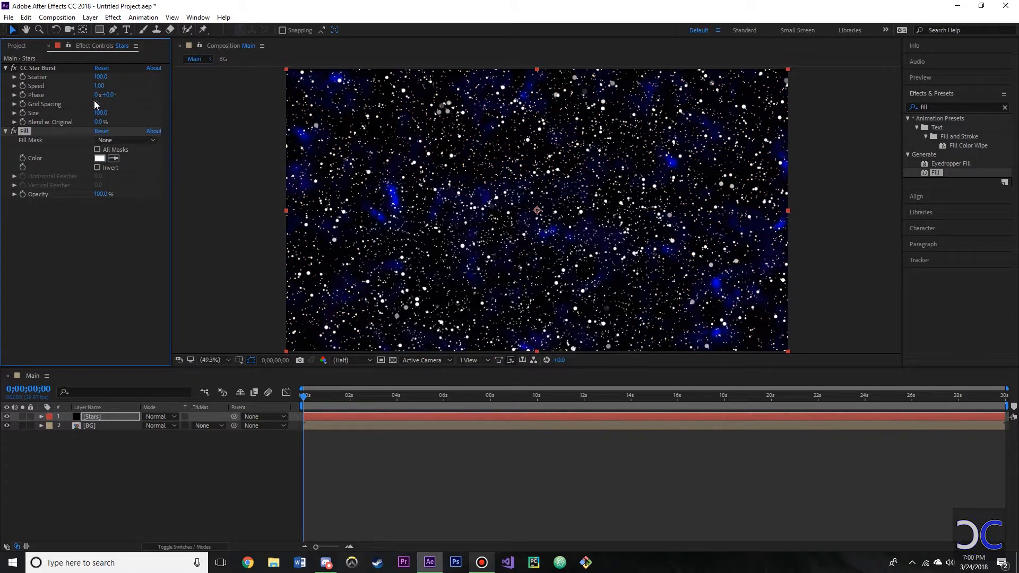
# - Set the Stars layer's CC Star Burst speed to 0, grid spacing to 1 and size to 44
pyautogui.moveTo(98, 117); pyautogui.dragTo(77, 117)
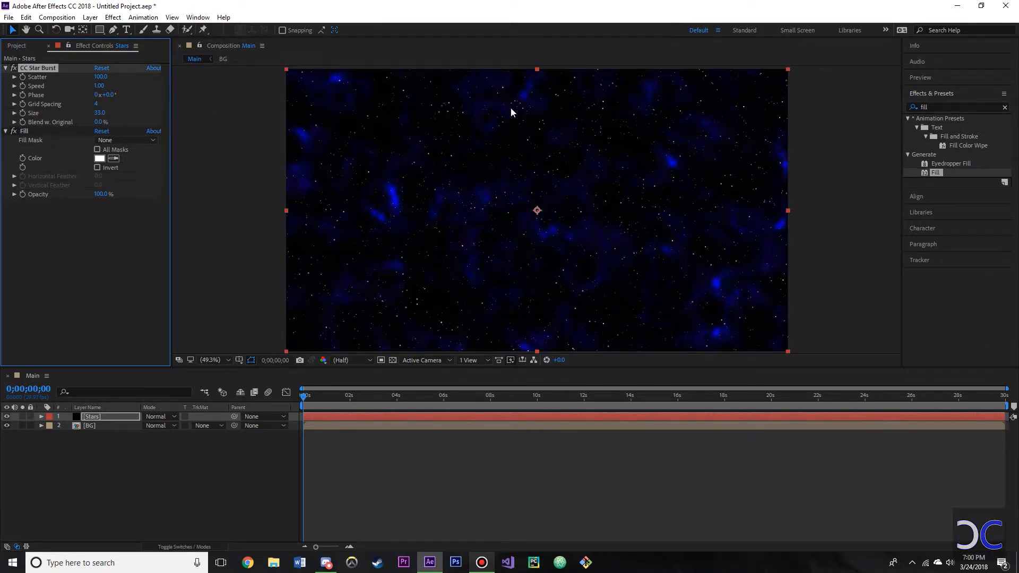
pyautogui.click(98, 86)
pyautogui.press('Return')
pyautogui.click(99, 105)
pyautogui.write('1')
pyautogui.press('Return')
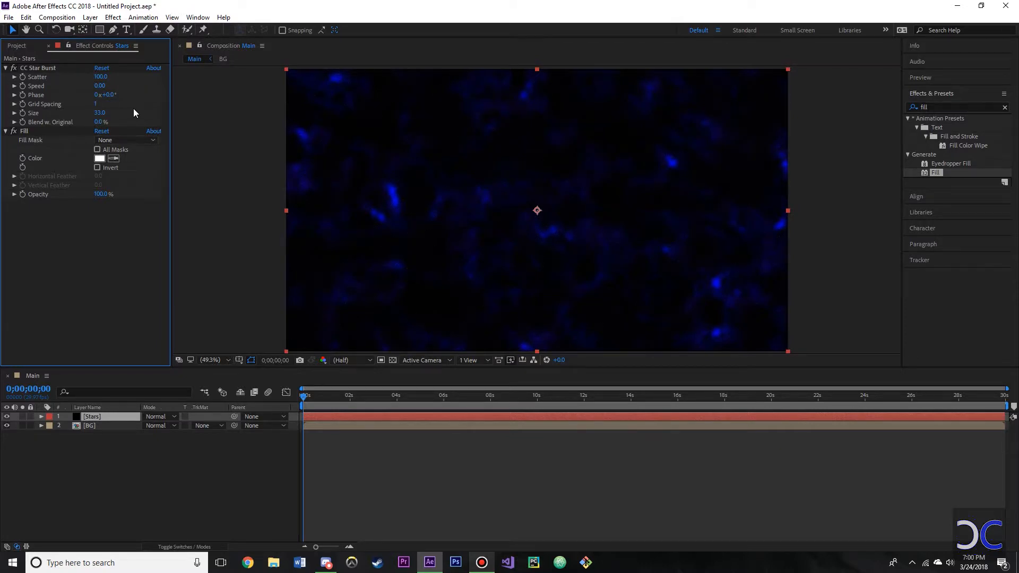
pyautogui.moveTo(99, 113); pyautogui.dragTo(123, 115)
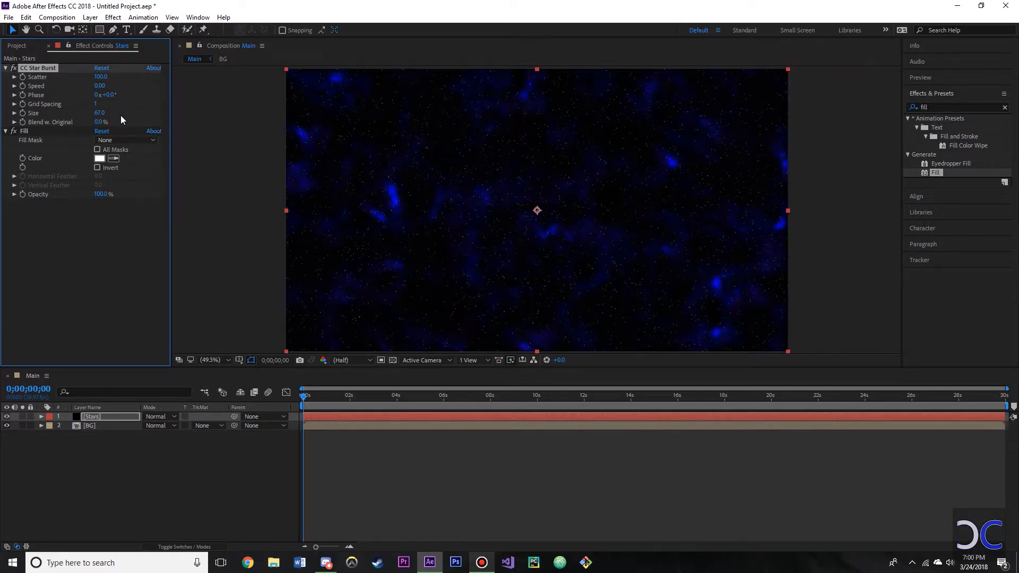
pyautogui.moveTo(99, 113); pyautogui.dragTo(93, 114)
# - Create a black 1920 × 1080 px solid named StarMoving above the Stars layer
pyautogui.rightClick(120, 465)
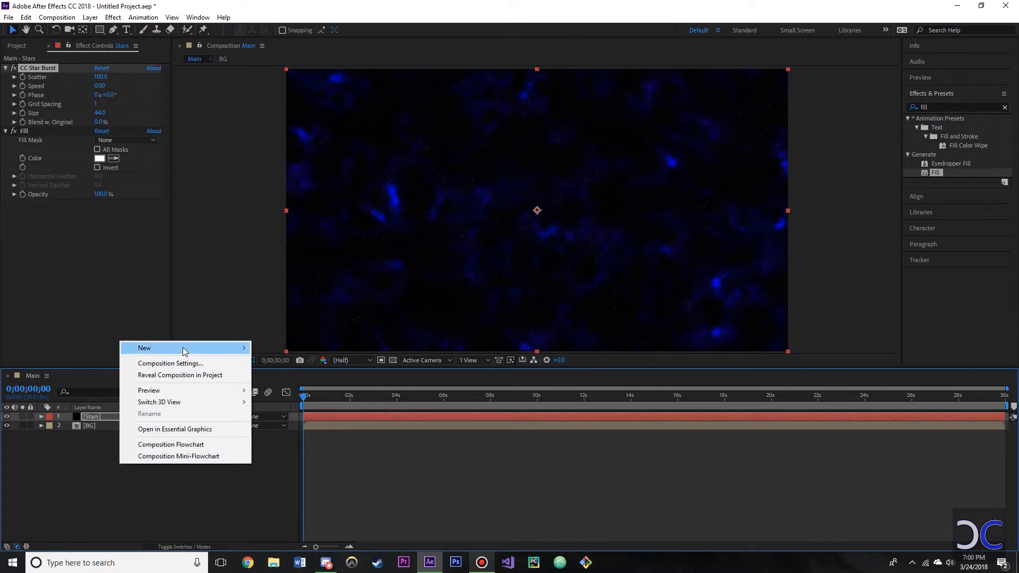
pyautogui.moveTo(183, 348)
pyautogui.click(286, 375)
pyautogui.press('BackSpace')
pyautogui.write('StarMoving')
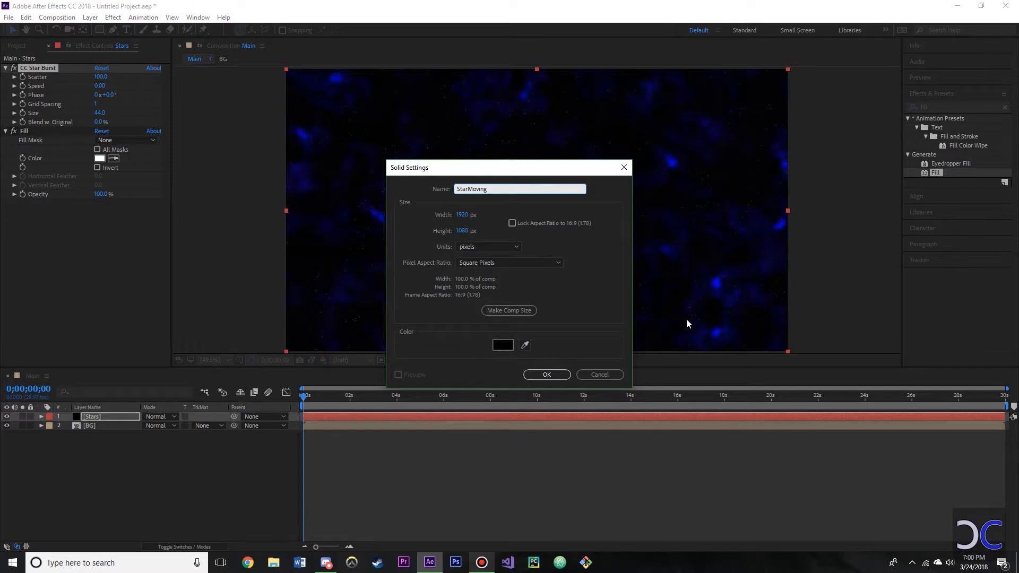
pyautogui.click(547, 375)
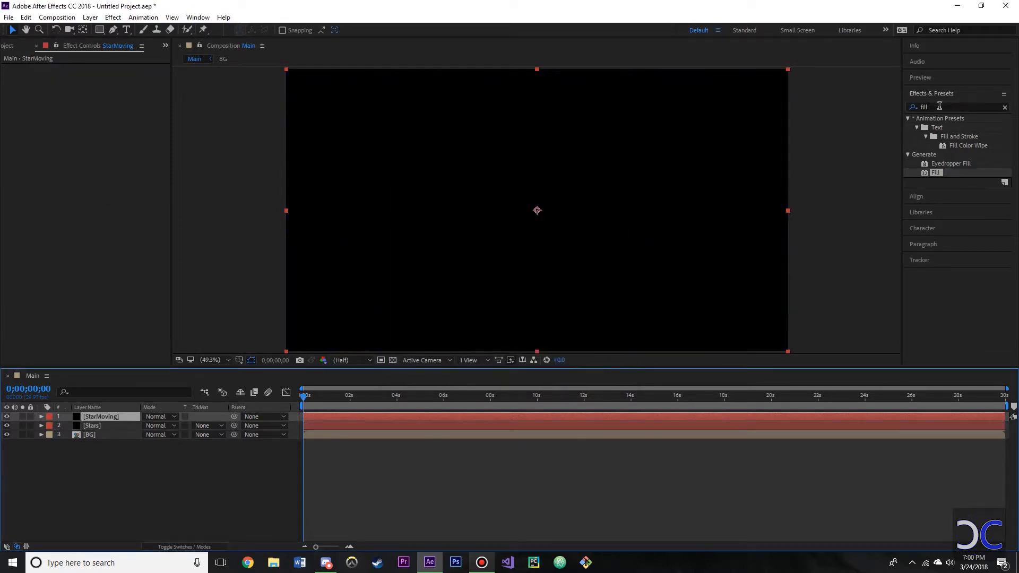
# - Find the CC Star Burst effect and apply it to the StarMoving layer
pyautogui.press('F2')
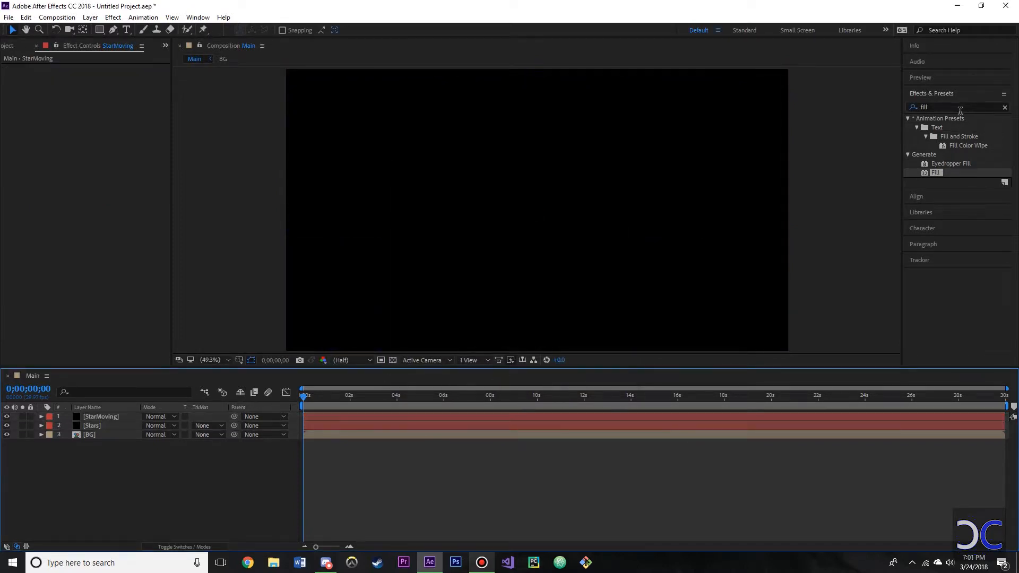
pyautogui.click(938, 110)
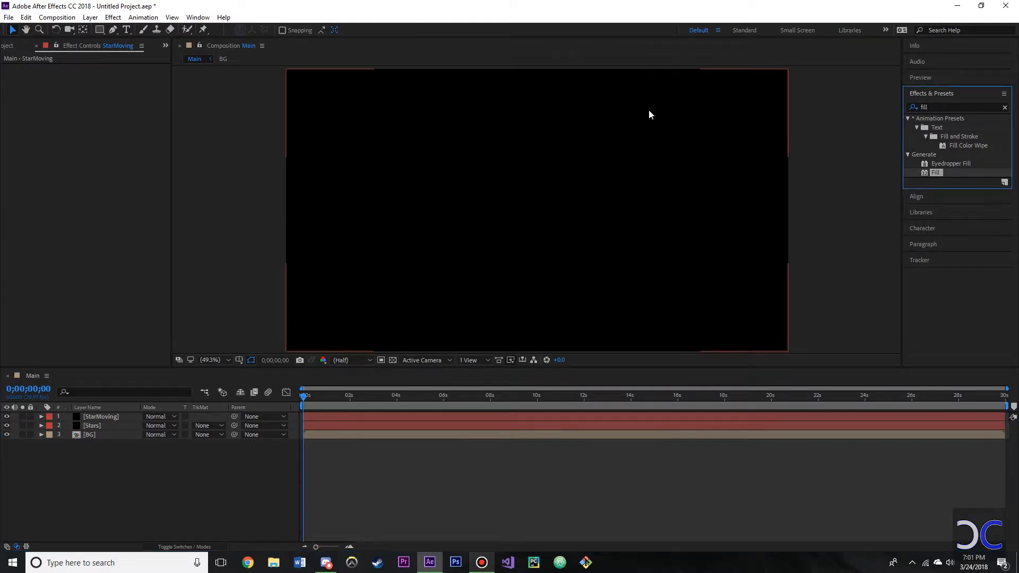
pyautogui.click(942, 110)
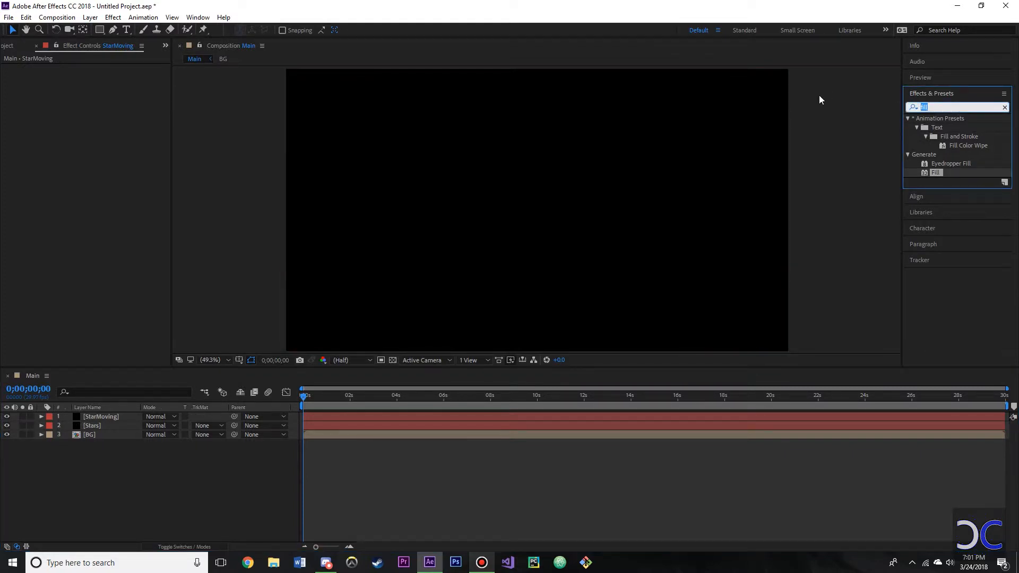
pyautogui.write('cc st')
pyautogui.moveTo(935, 128); pyautogui.dragTo(96, 417)
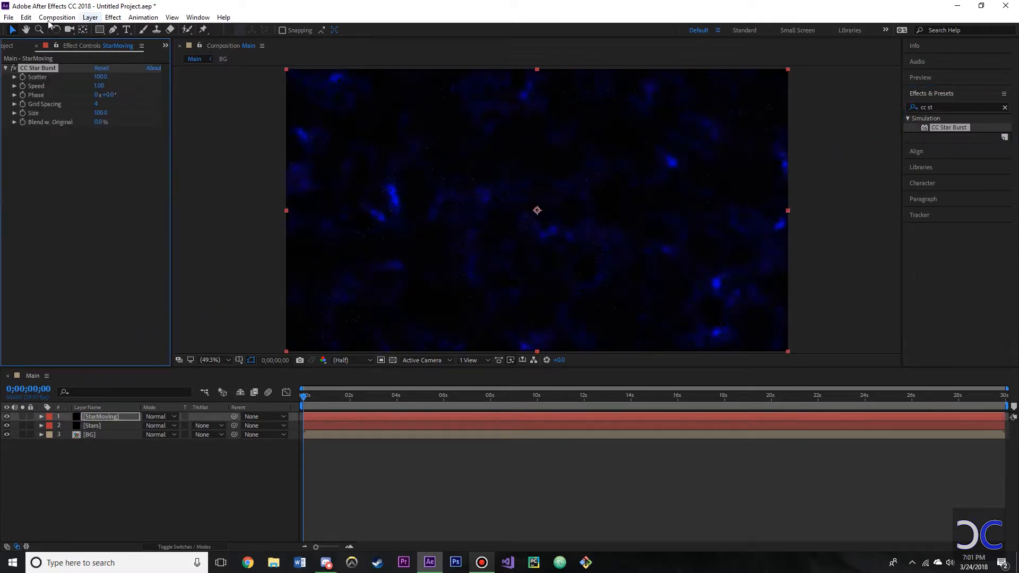
# - Add the Fill effect to the StarMoving layer below CC Star Burst and set its color to white
pyautogui.click(948, 104)
pyautogui.write('fill')
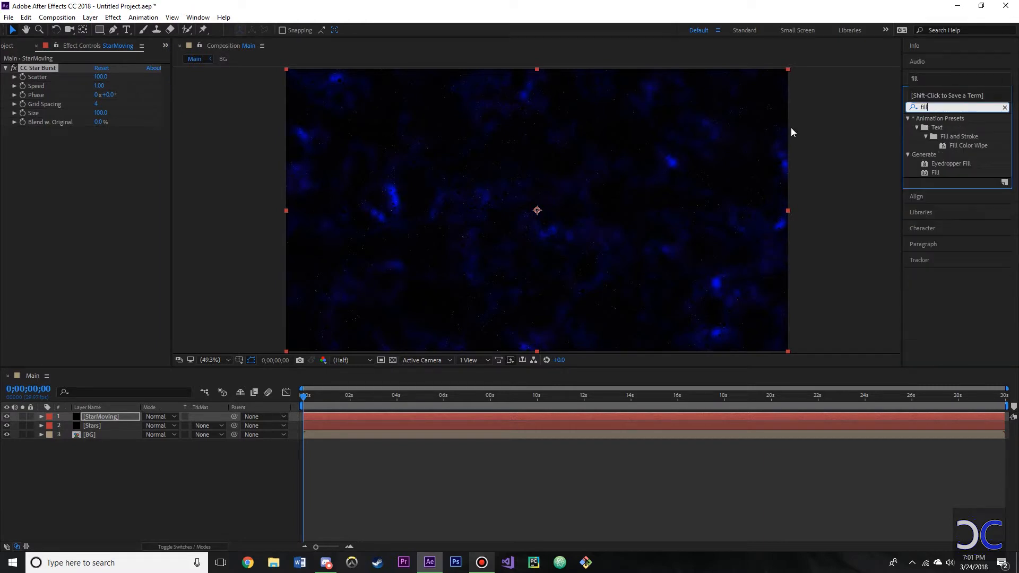
pyautogui.moveTo(943, 172); pyautogui.dragTo(101, 170)
pyautogui.click(100, 158)
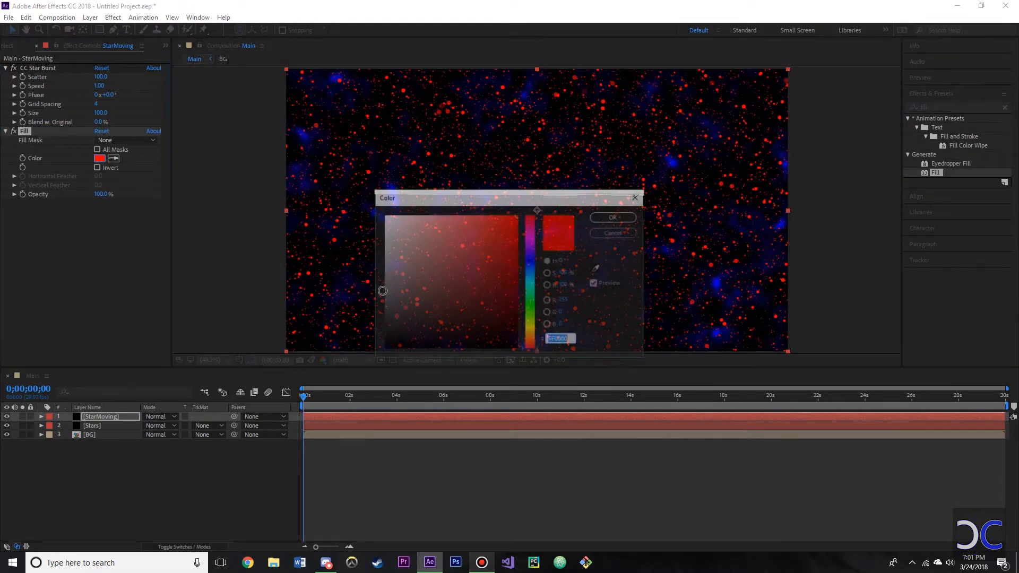
pyautogui.moveTo(404, 234); pyautogui.dragTo(239, 130)
pyautogui.click(614, 216)
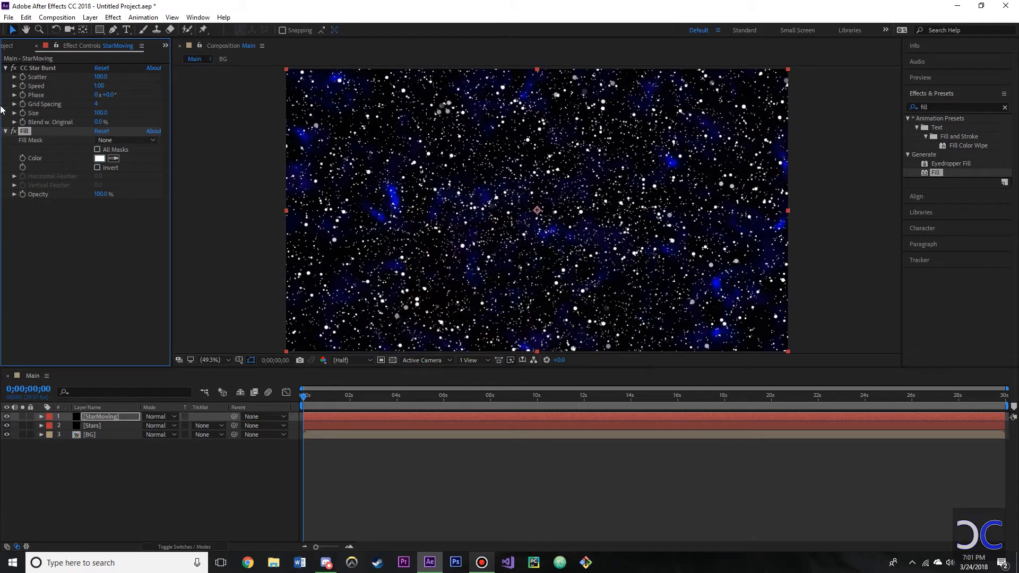
# - Set the StarMoving layer's CC Star Burst grid spacing to 2 and speed to 0.07
pyautogui.click(97, 105)
pyautogui.write('2')
pyautogui.press('Return')
pyautogui.click(103, 113)
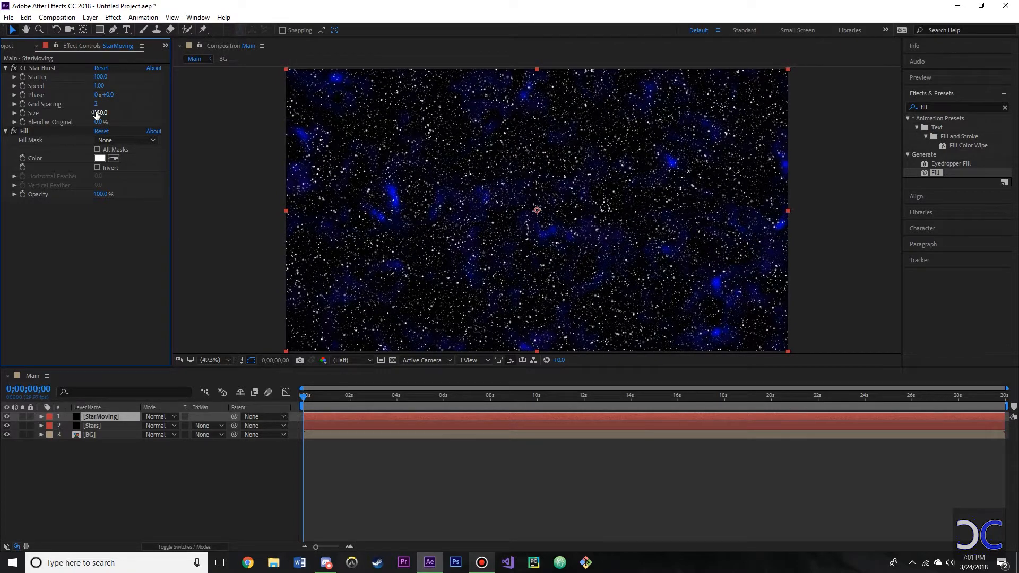
pyautogui.click(100, 86)
pyautogui.write('0.07')
pyautogui.press('Return')
# - Set the StarMoving layer's CC Star Burst scatter to 472 and size to 83, and preview the star motion
pyautogui.moveTo(100, 76); pyautogui.dragTo(320, 95)
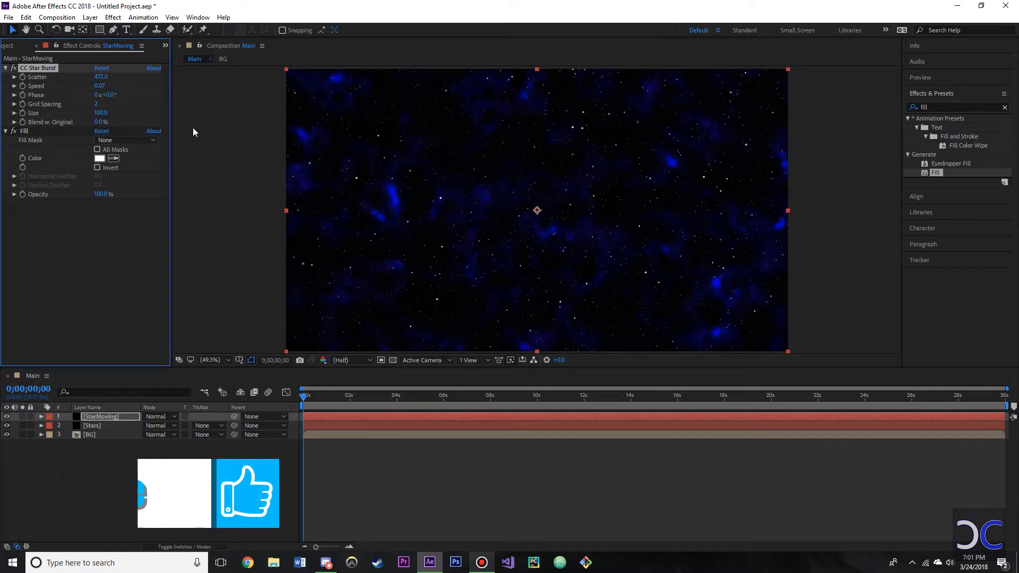
pyautogui.moveTo(104, 112); pyautogui.dragTo(91, 108)
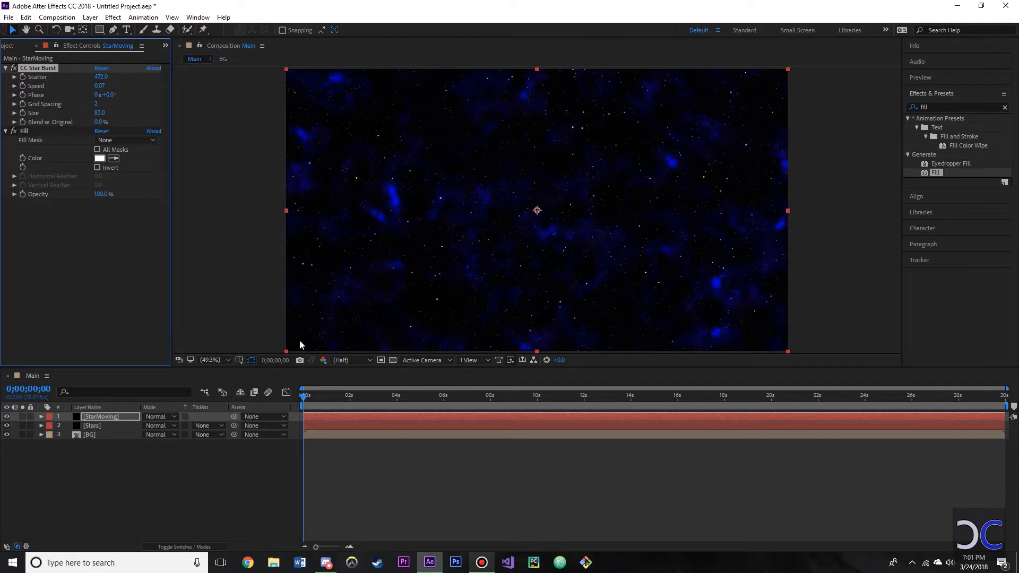
pyautogui.press('space')
pyautogui.press('space')
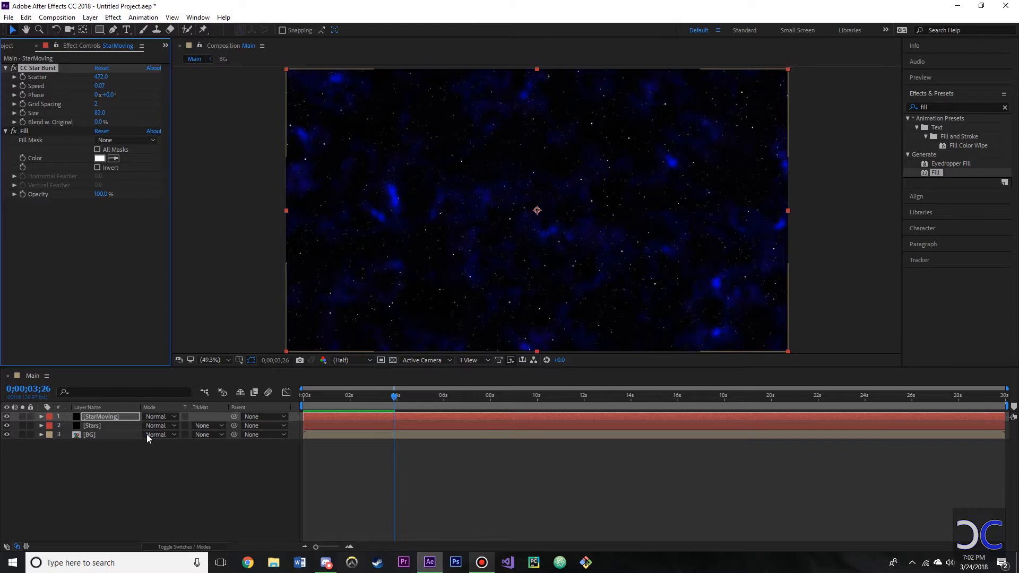
# - Create a black 1920 × 1080 px solid named Flare in Main and place it between the Stars and BG layers
pyautogui.rightClick(111, 481)
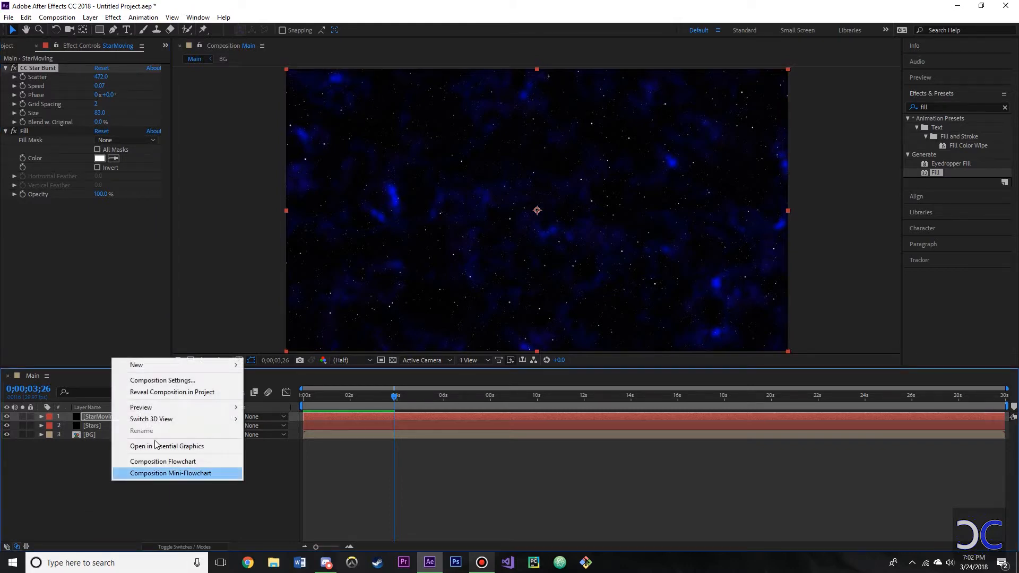
pyautogui.moveTo(201, 365)
pyautogui.click(293, 392)
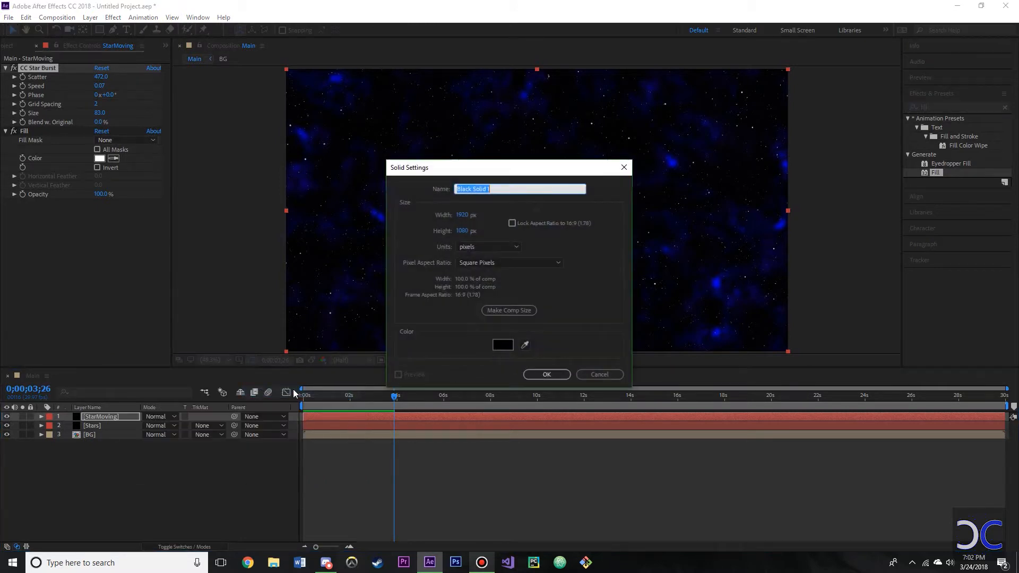
pyautogui.write('Flare')
pyautogui.click(547, 376)
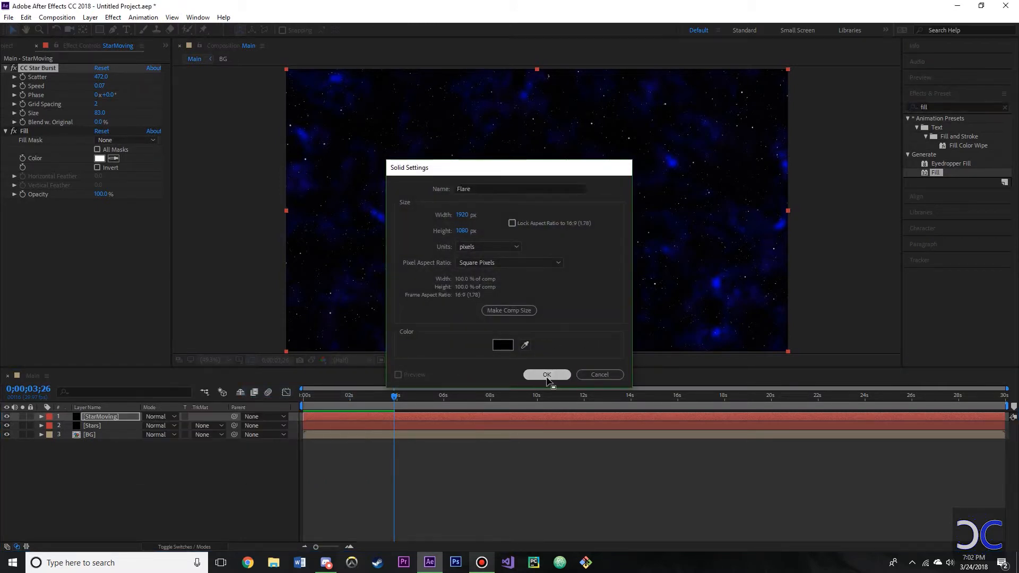
pyautogui.moveTo(91, 417); pyautogui.dragTo(87, 438)
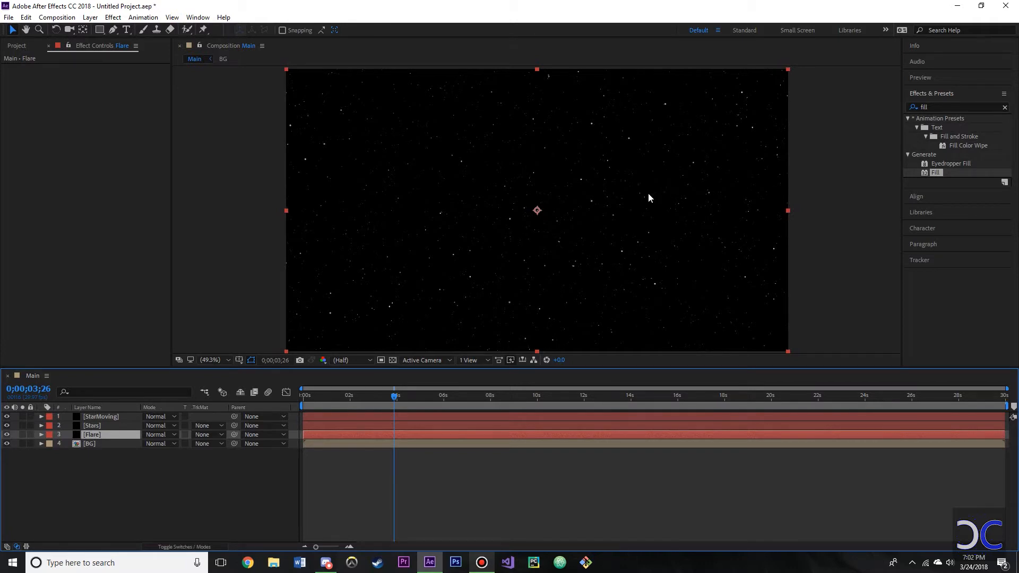
pyautogui.click(6, 435)
pyautogui.click(7, 434)
# - Apply the Lens Flare effect to the Flare layer and place the flare center just outside the frame at about -48, 306
pyautogui.click(1005, 107)
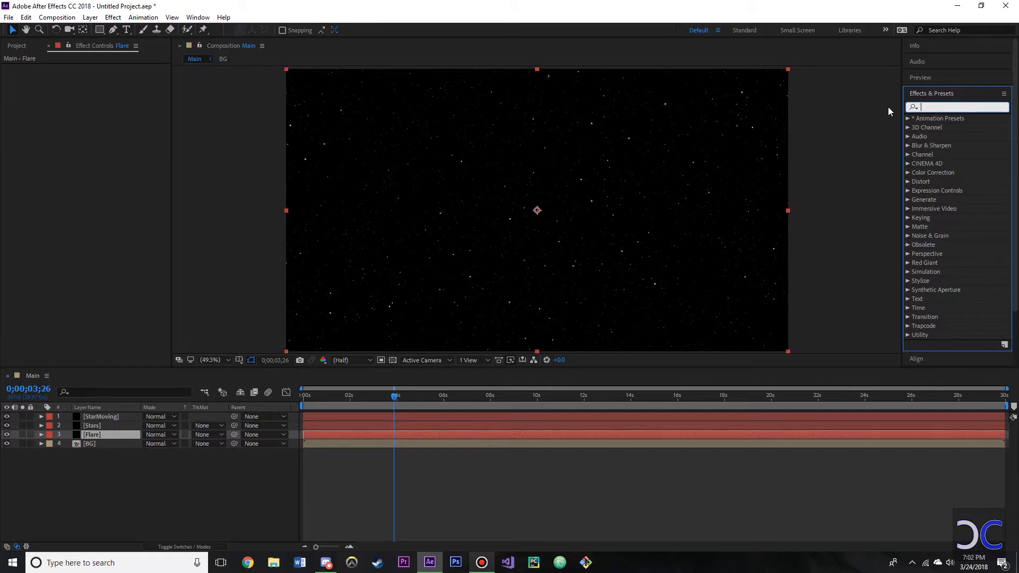
pyautogui.write('lense')
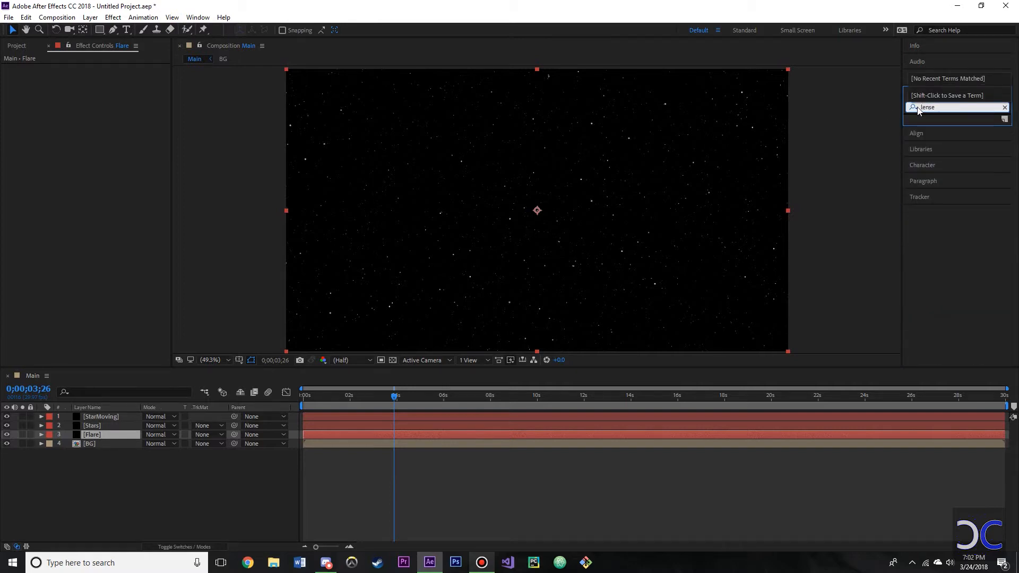
pyautogui.press('BackSpace')
pyautogui.press('BackSpace')
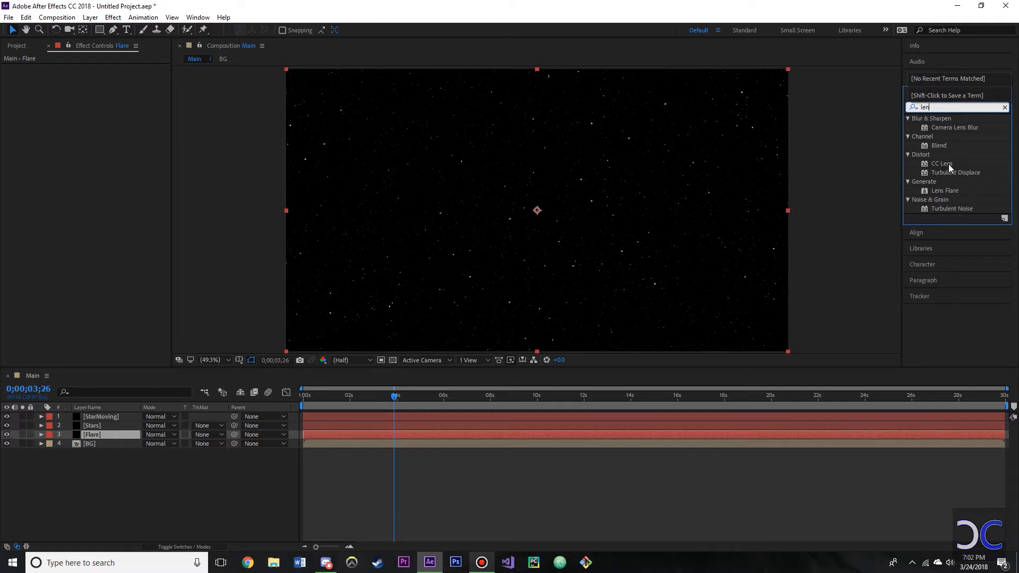
pyautogui.moveTo(947, 193); pyautogui.dragTo(103, 435)
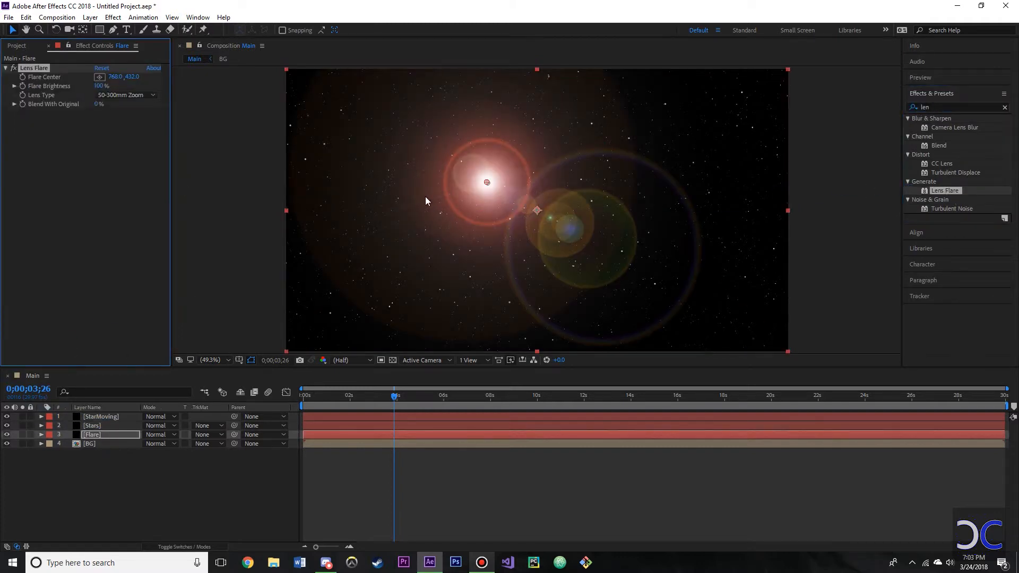
pyautogui.moveTo(486, 184); pyautogui.dragTo(273, 151)
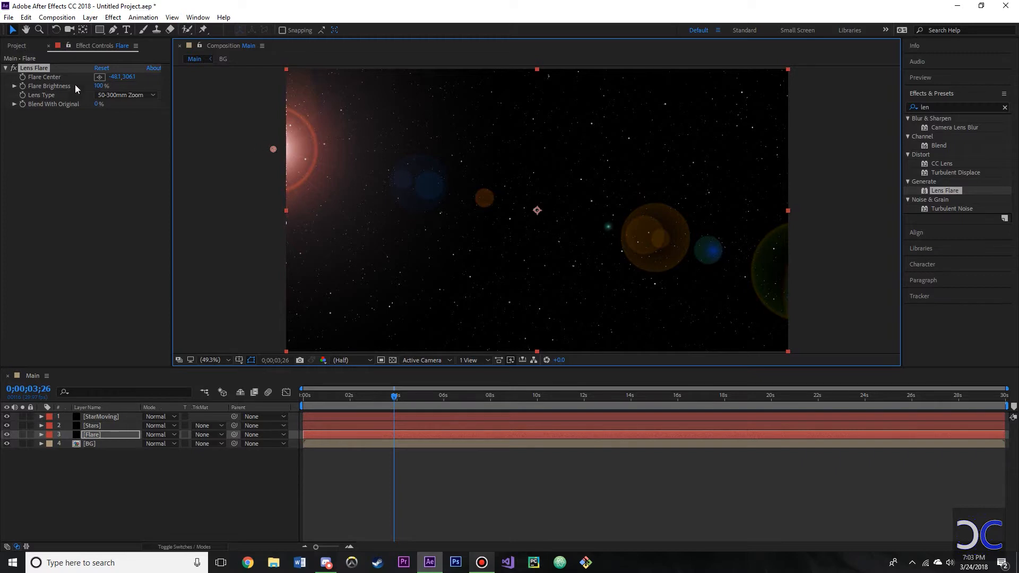
# - Set the flare brightness to 91% and the lens type to 105mm Prime, and set the Flare layer's blending mode to Screen
pyautogui.moveTo(100, 86)
pyautogui.mouseDown()
pyautogui.moveTo(91, 88)
pyautogui.moveTo(99, 91)
pyautogui.mouseUp()
pyautogui.click(124, 95)
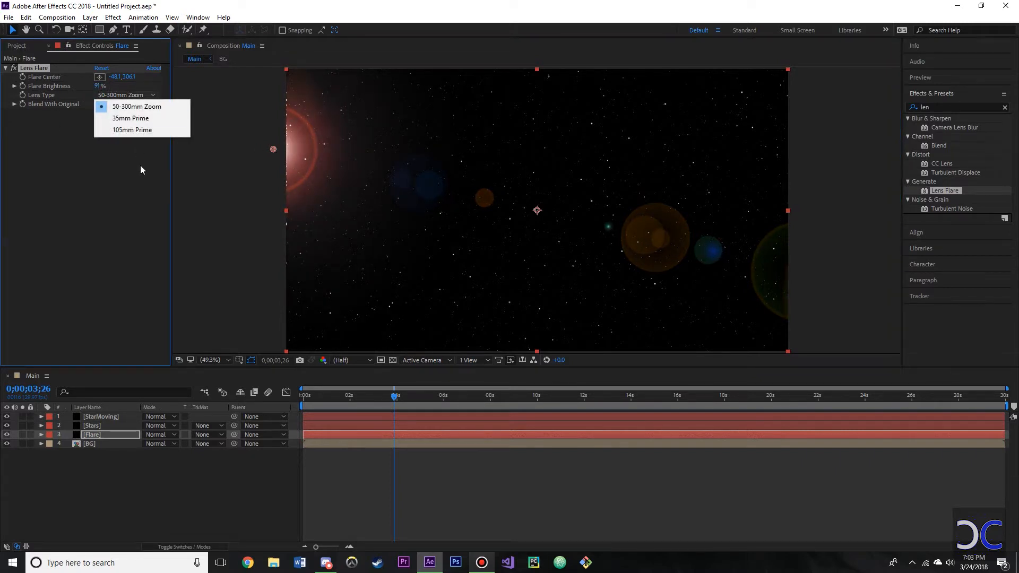
pyautogui.click(136, 131)
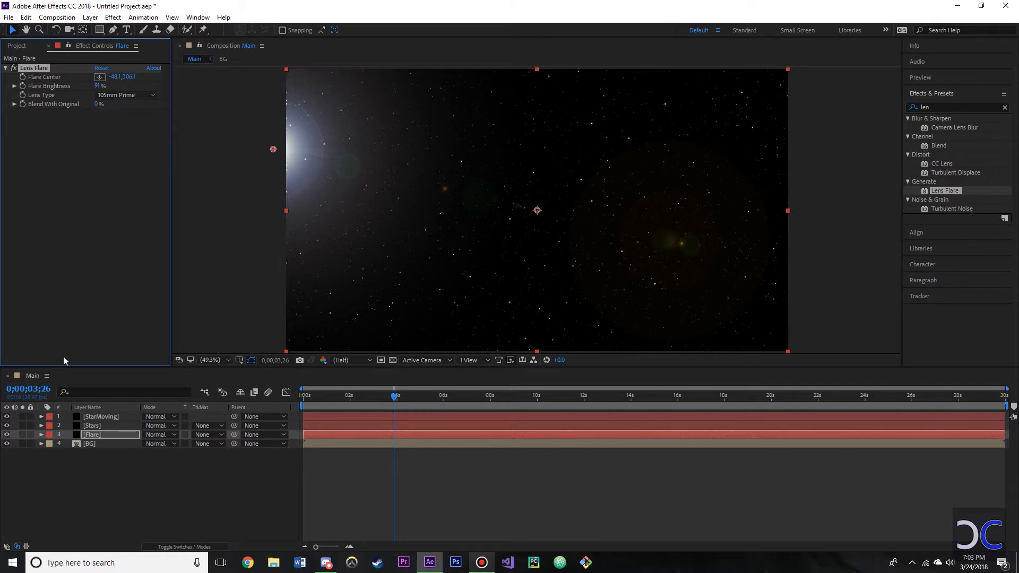
pyautogui.click(155, 434)
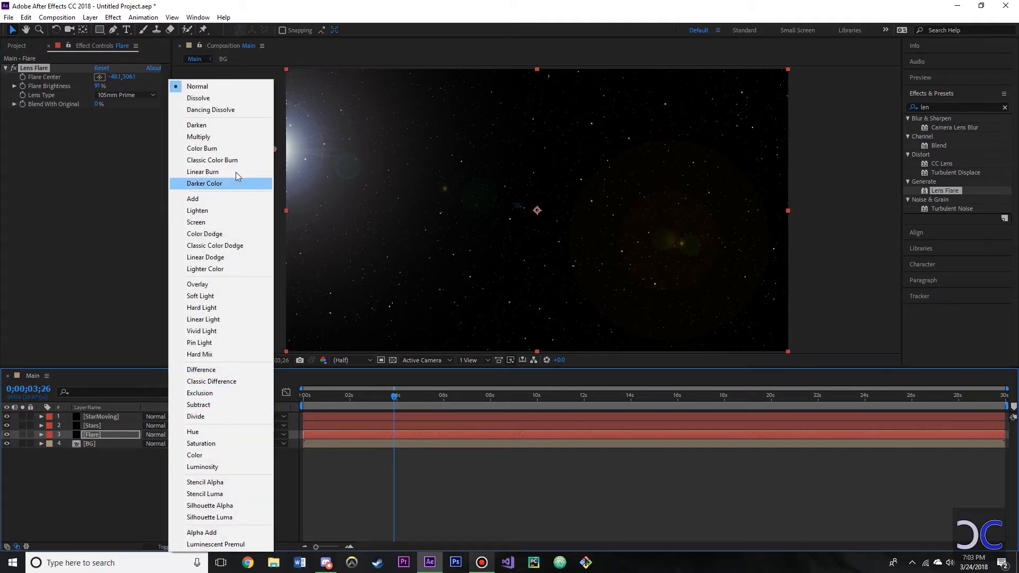
pyautogui.click(215, 221)
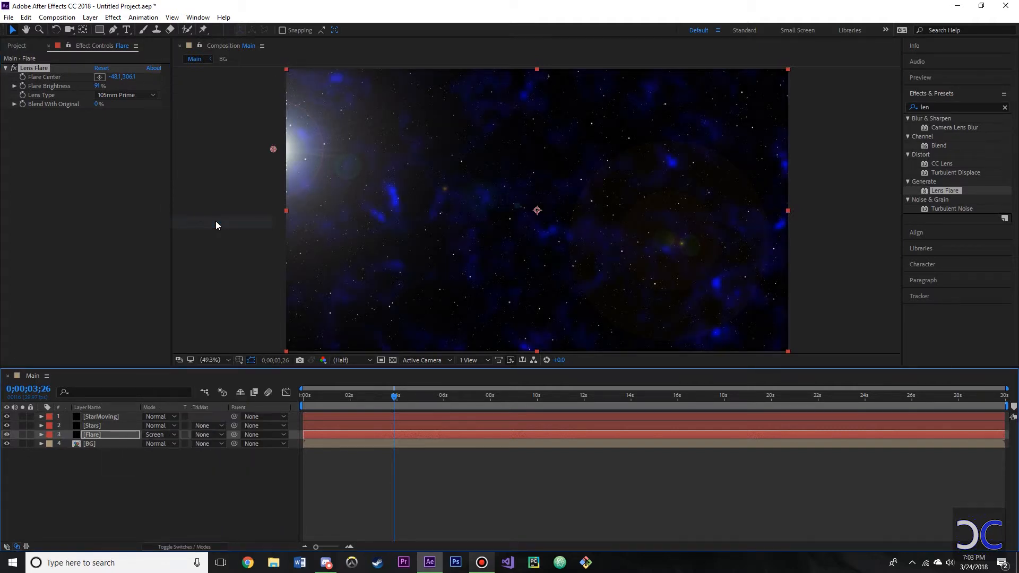
# - Apply Fast Box Blur to the Flare layer with a blur radius of 117 and 3 iterations
pyautogui.click(951, 106)
pyautogui.write('box')
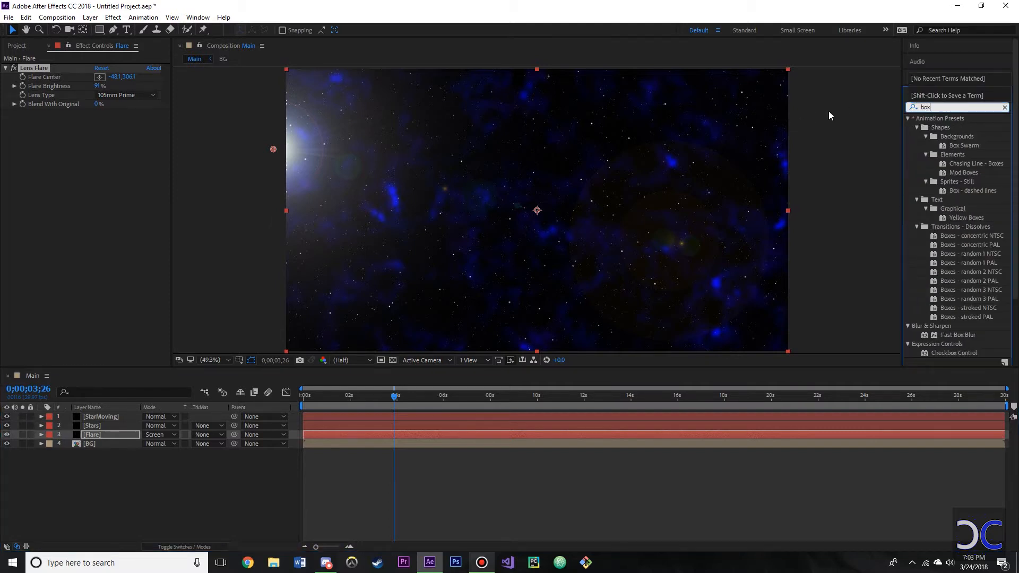
pyautogui.write(' blur')
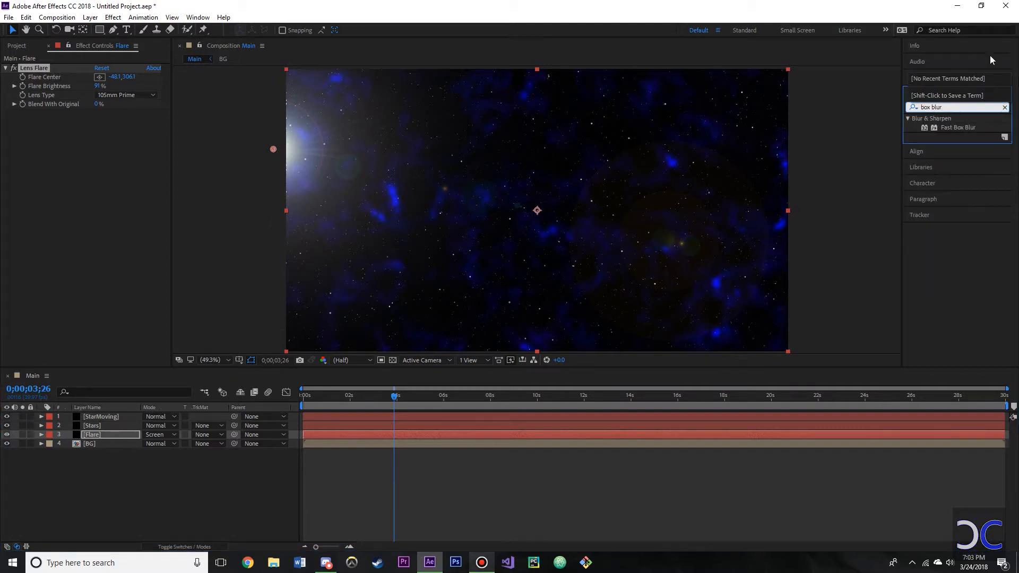
pyautogui.moveTo(958, 128); pyautogui.dragTo(135, 164)
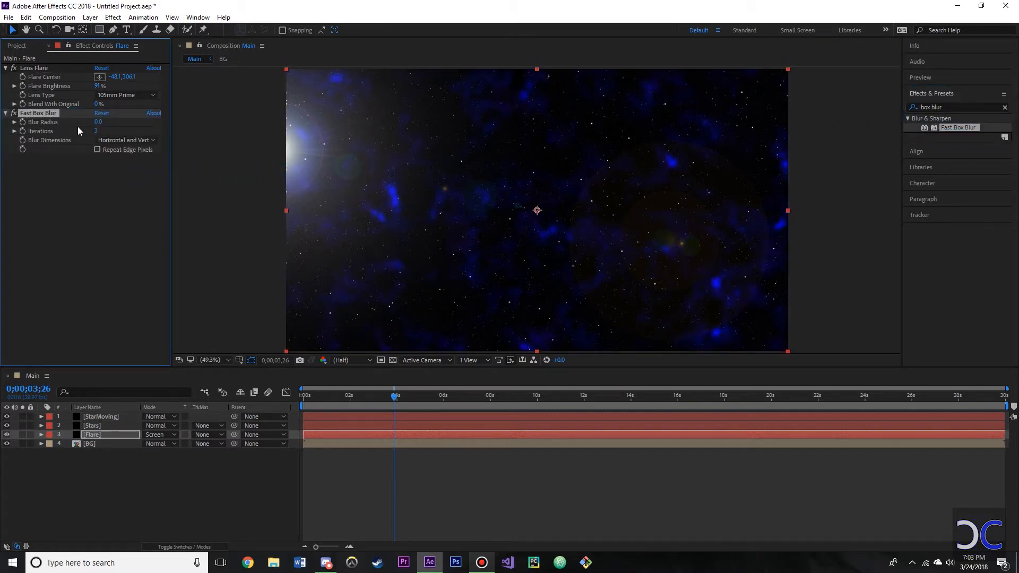
pyautogui.moveTo(101, 125); pyautogui.dragTo(165, 125)
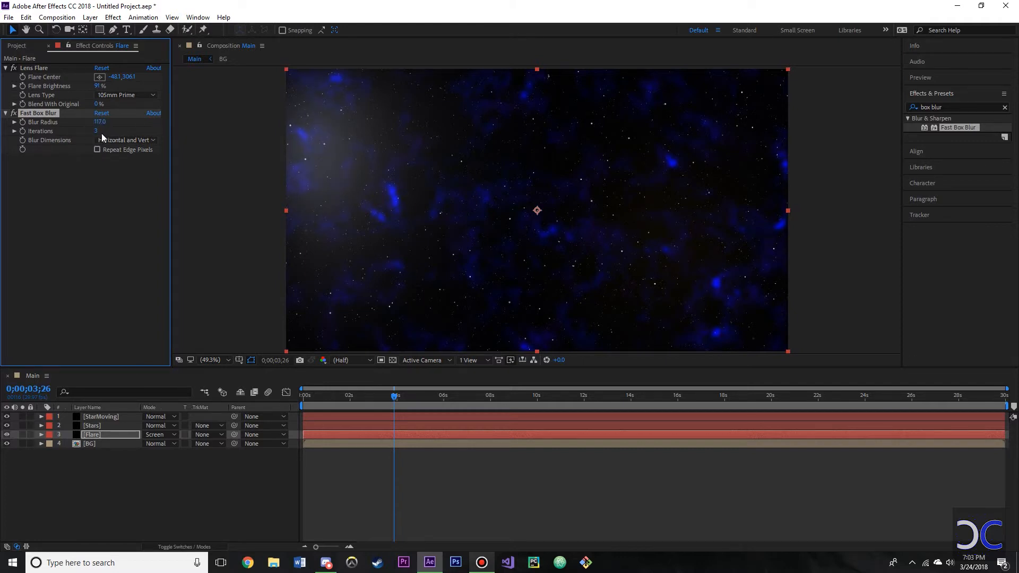
pyautogui.moveTo(96, 131); pyautogui.dragTo(96, 130)
# - Apply the Curves effect to the Flare layer and raise the midtones of its Blue channel curve
pyautogui.click(961, 108)
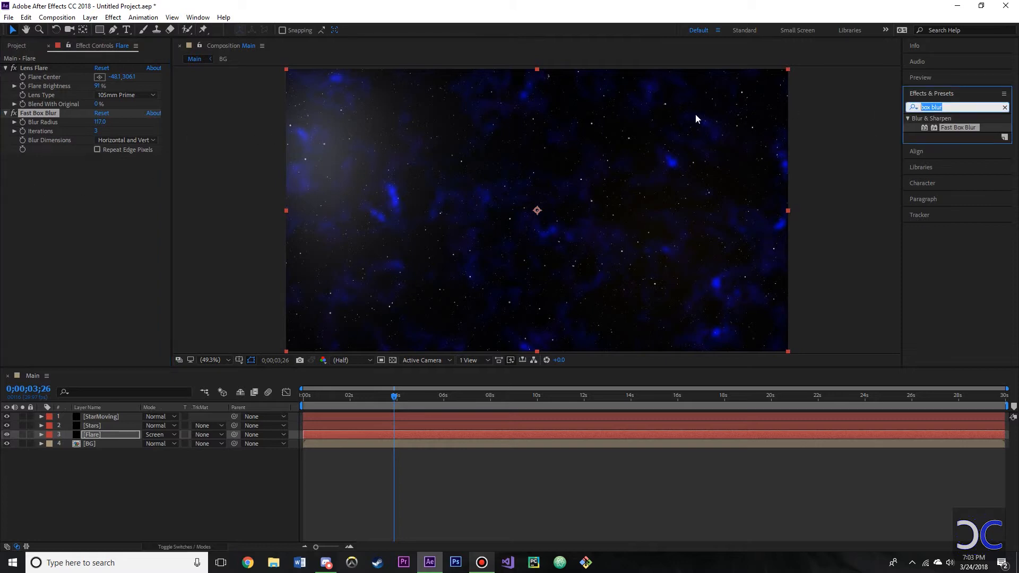
pyautogui.press('BackSpace')
pyautogui.write('curve')
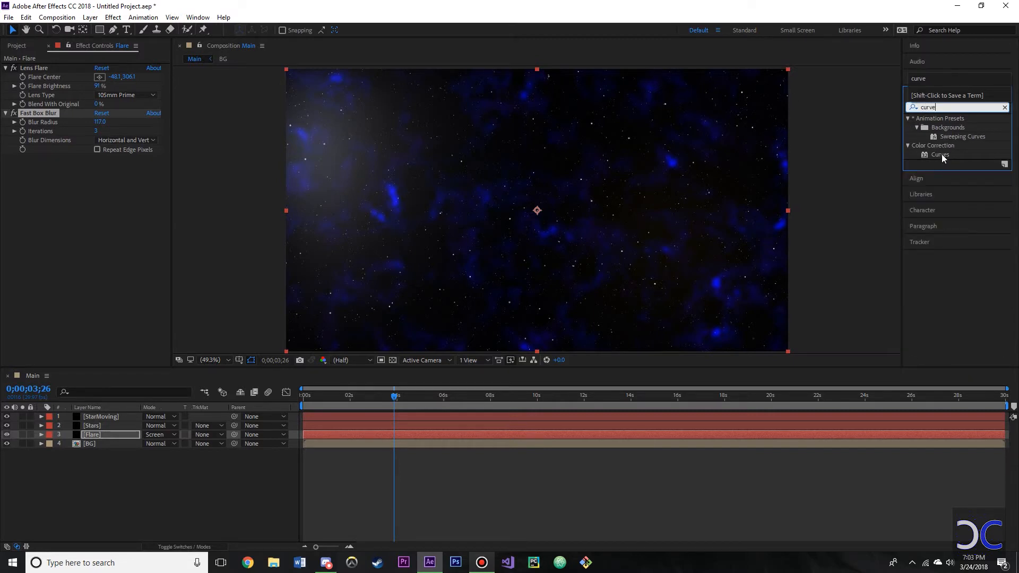
pyautogui.moveTo(941, 154); pyautogui.dragTo(108, 208)
pyautogui.click(135, 166)
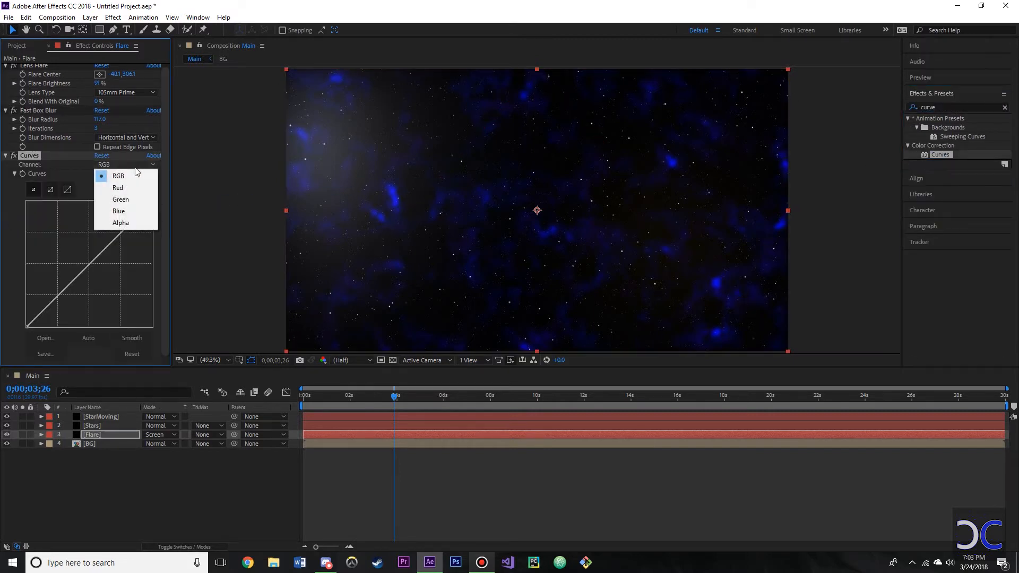
pyautogui.click(117, 212)
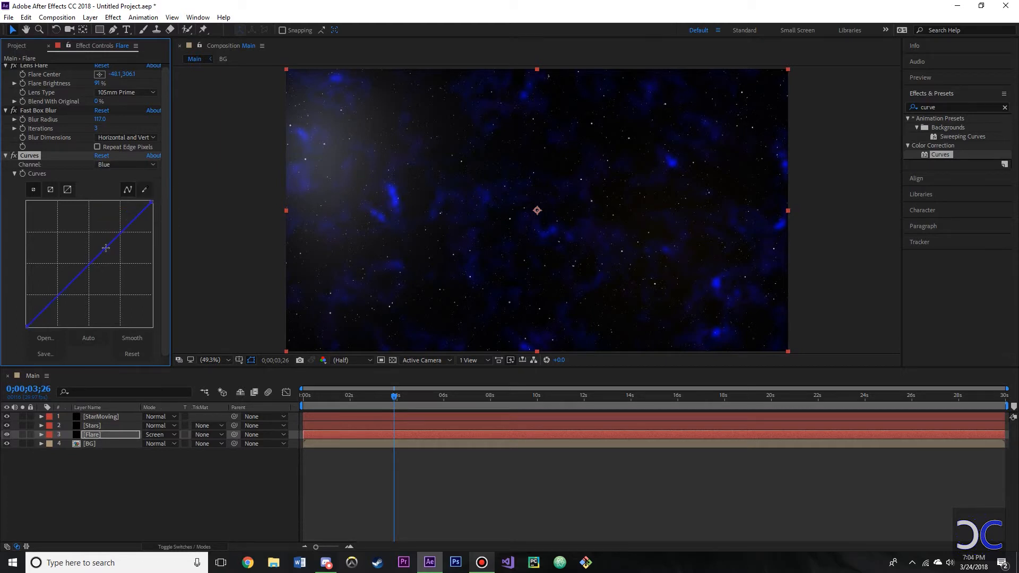
pyautogui.moveTo(101, 250); pyautogui.dragTo(81, 245)
# - Raise the midtones of the Green channel curve and slightly lower the Red channel curve in the Flare layer's Curves effect
pyautogui.click(132, 165)
pyautogui.click(120, 199)
pyautogui.moveTo(110, 245); pyautogui.dragTo(99, 240)
pyautogui.click(126, 165)
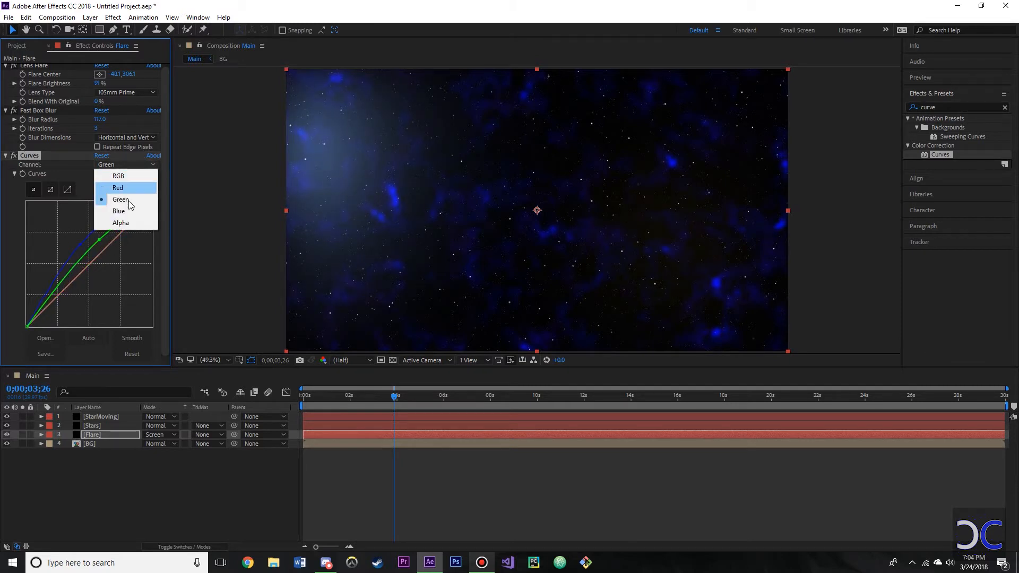
pyautogui.click(114, 186)
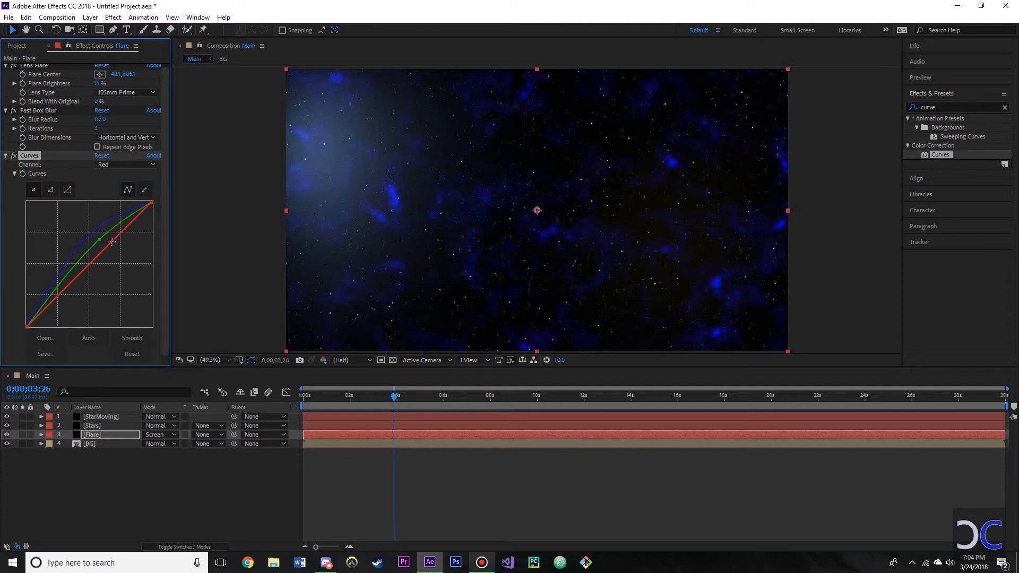
pyautogui.moveTo(116, 247); pyautogui.dragTo(115, 244)
pyautogui.click(130, 167)
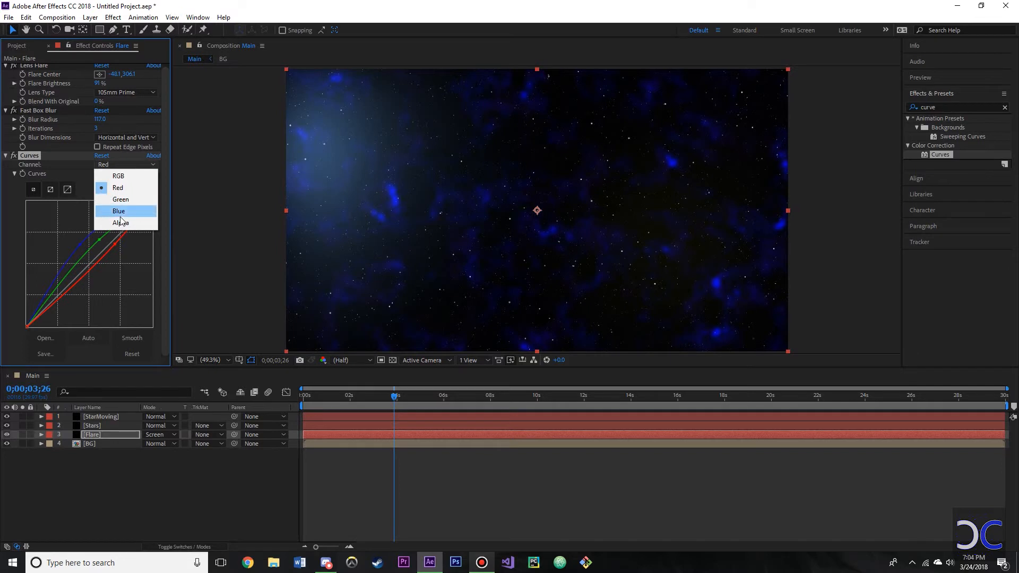
# - Apply the Brightness & Contrast effect to the Flare layer below Curves and lower its brightness to about -56
pyautogui.click(950, 107)
pyautogui.press('BackSpace')
pyautogui.write('birght')
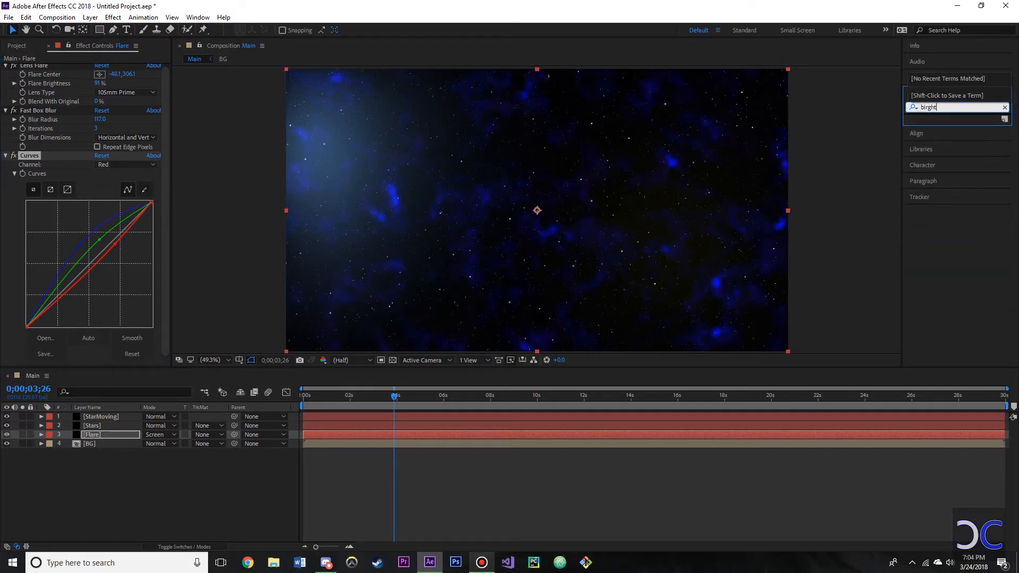
pyautogui.press('BackSpace')
pyautogui.press('BackSpace')
pyautogui.press('BackSpace')
pyautogui.press('BackSpace')
pyautogui.press('BackSpace')
pyautogui.write('right')
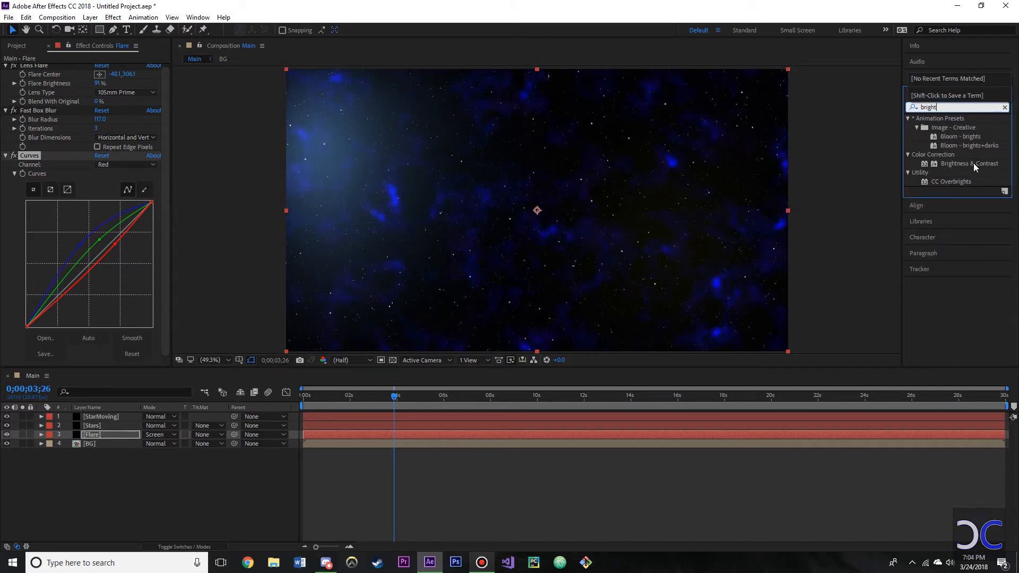
pyautogui.moveTo(973, 163); pyautogui.dragTo(67, 343)
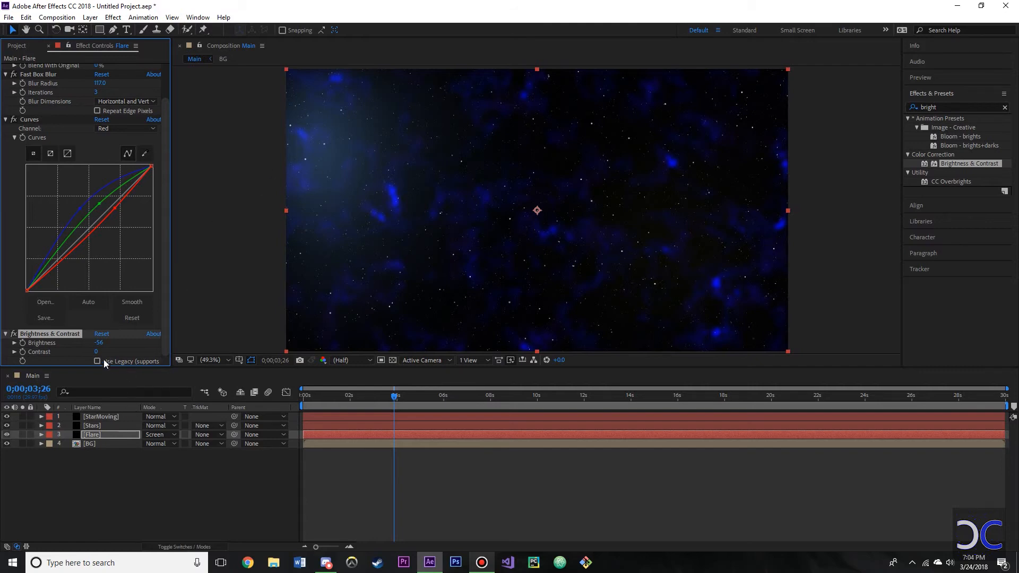
pyautogui.moveTo(98, 343)
pyautogui.mouseDown()
pyautogui.moveTo(106, 354)
pyautogui.moveTo(91, 360)
pyautogui.mouseUp()
# - Reposition the lens flare center inside the frame at about 199, 469
pyautogui.scroll(3, 85, 127)
pyautogui.click(100, 76)
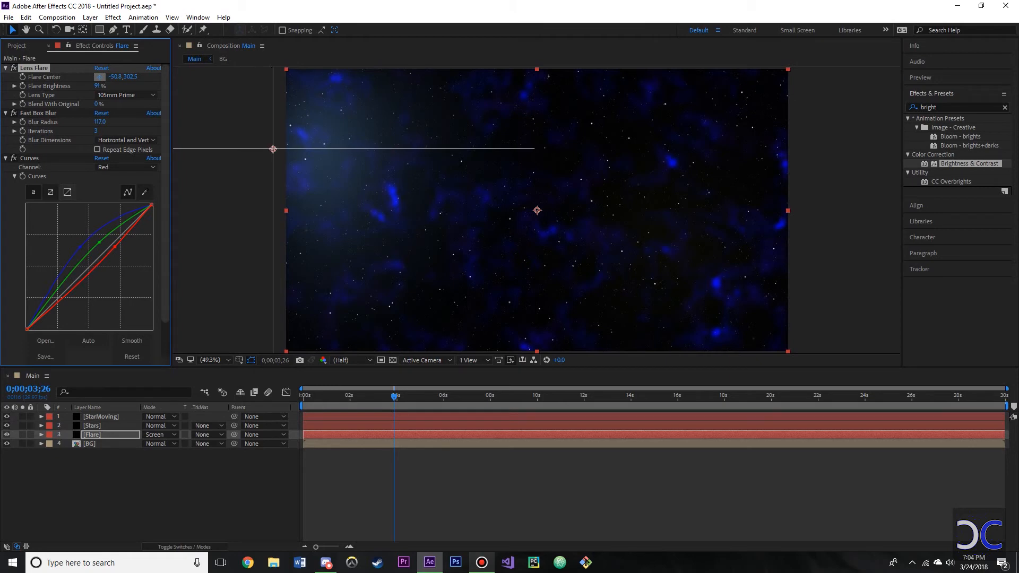
pyautogui.click(604, 215)
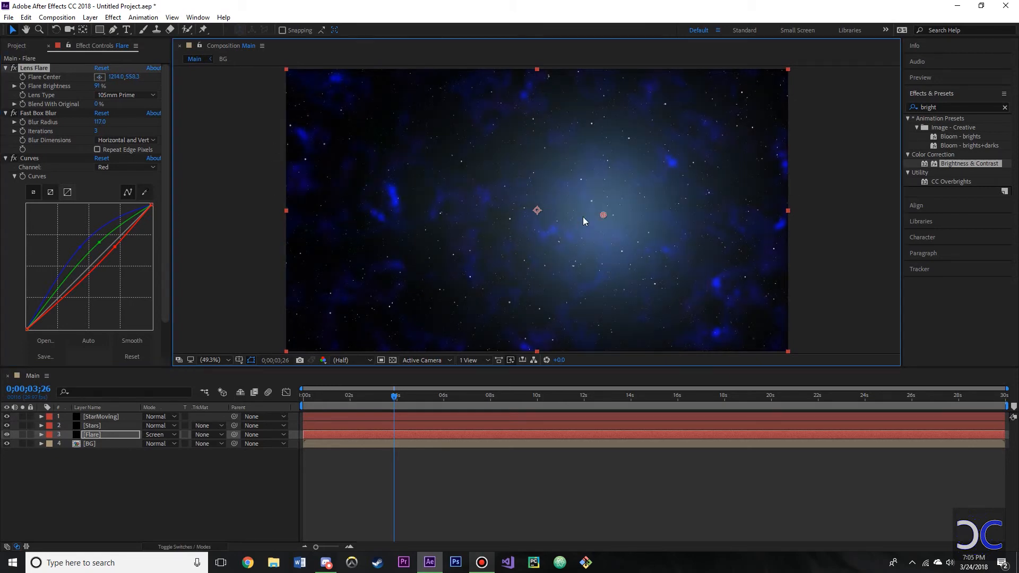
pyautogui.moveTo(604, 213); pyautogui.dragTo(394, 190)
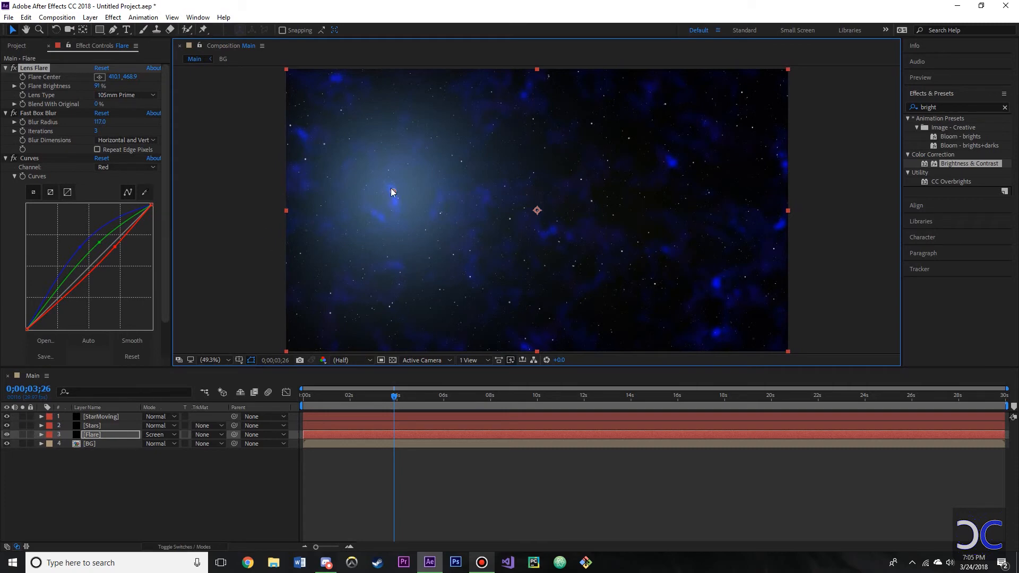
pyautogui.moveTo(391, 190); pyautogui.dragTo(322, 170)
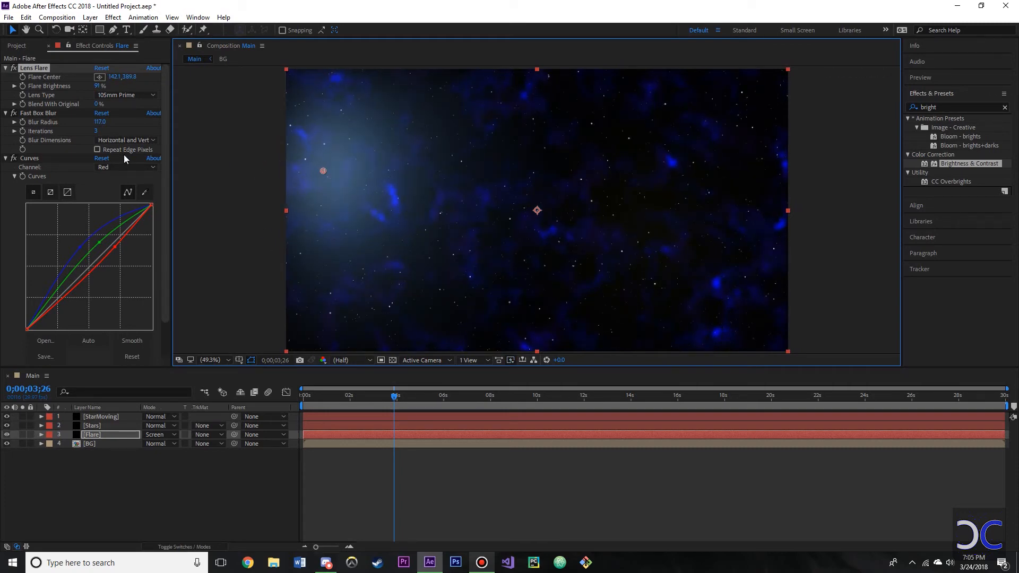
pyautogui.moveTo(319, 178); pyautogui.dragTo(338, 191)
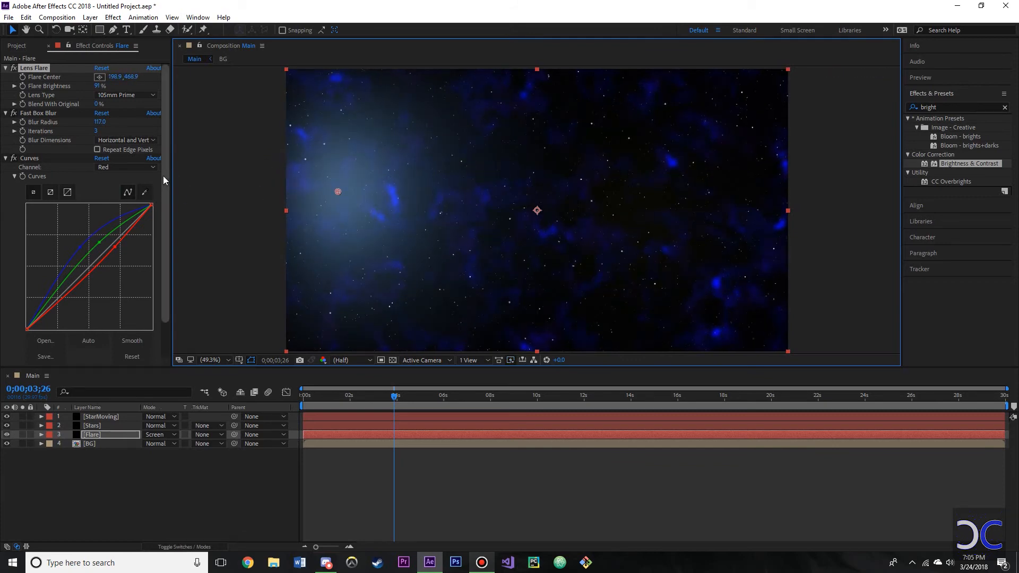
# - Set the Flare layer's brightness to -143 and contrast to -23, and raise the Blue and Green channel curves further
pyautogui.scroll(-2, 145, 268)
pyautogui.moveTo(100, 342); pyautogui.dragTo(56, 343)
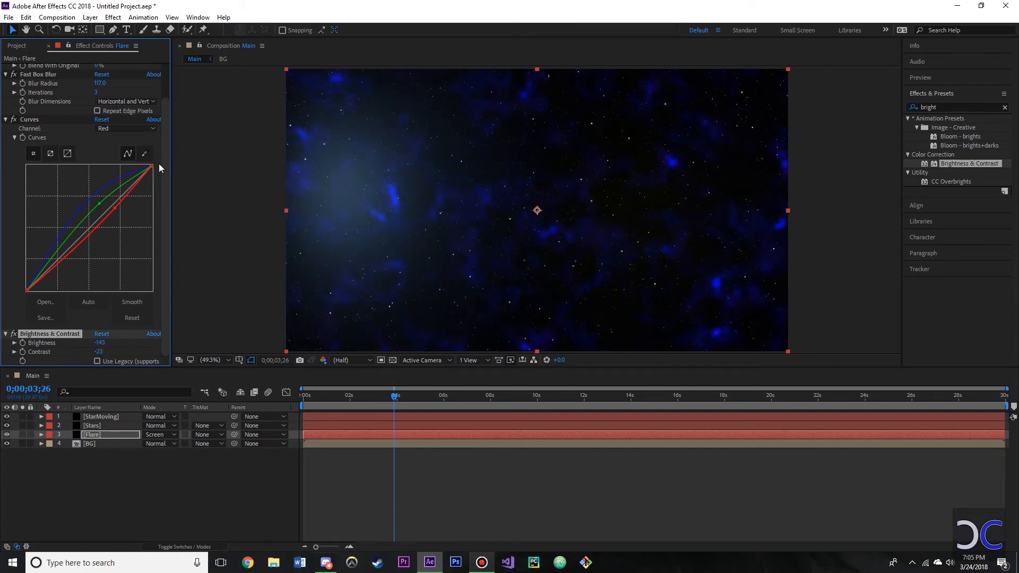
pyautogui.click(92, 197)
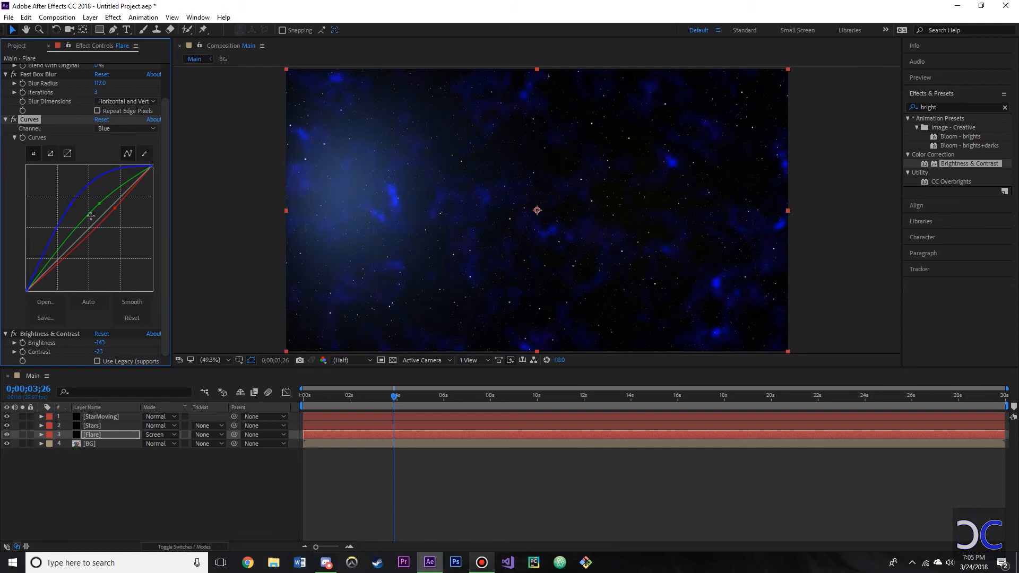
pyautogui.moveTo(98, 203); pyautogui.dragTo(96, 201)
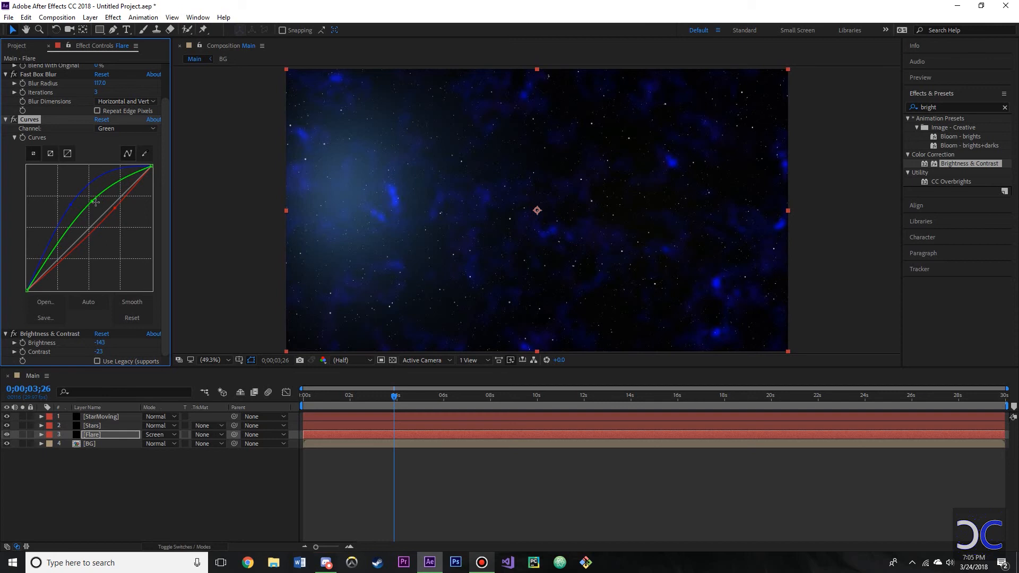